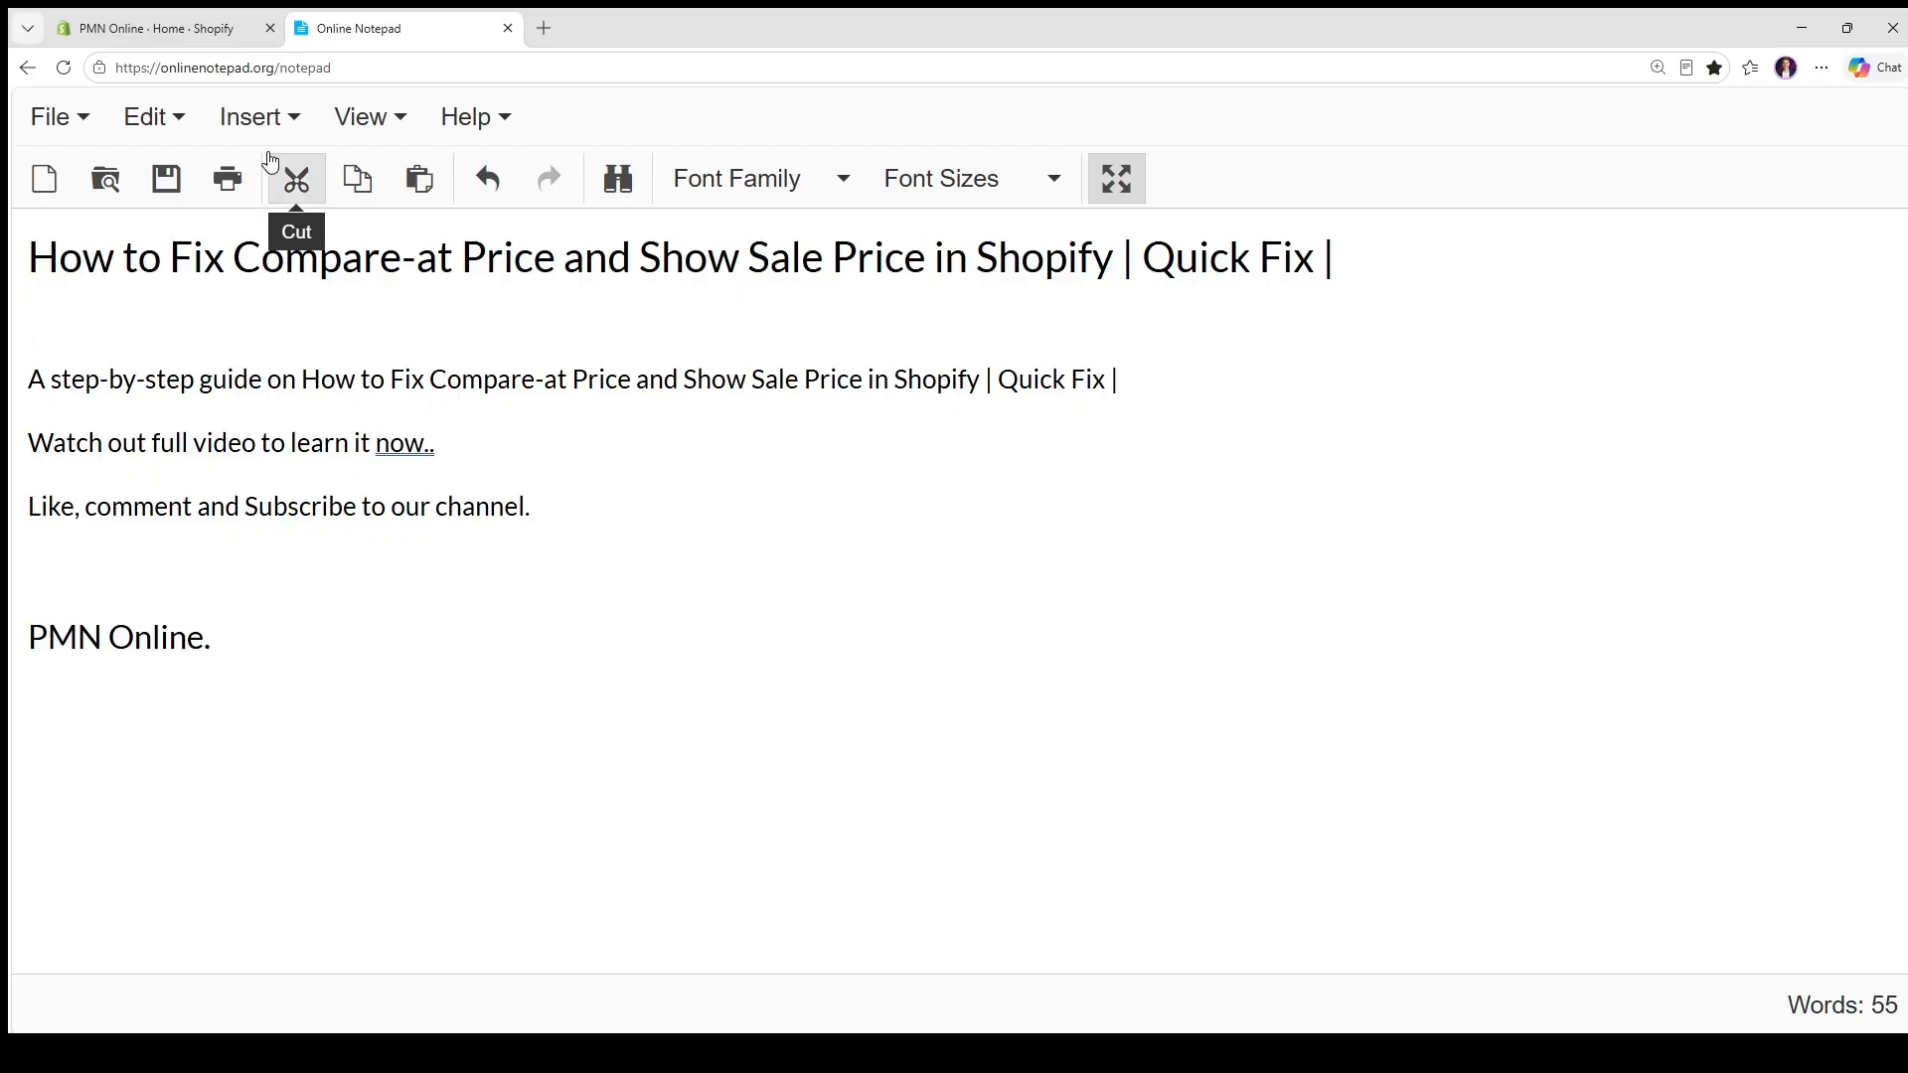
Step: Switch from the online notepad to the Shopify admin home page of the PMN Online store
click(189, 14)
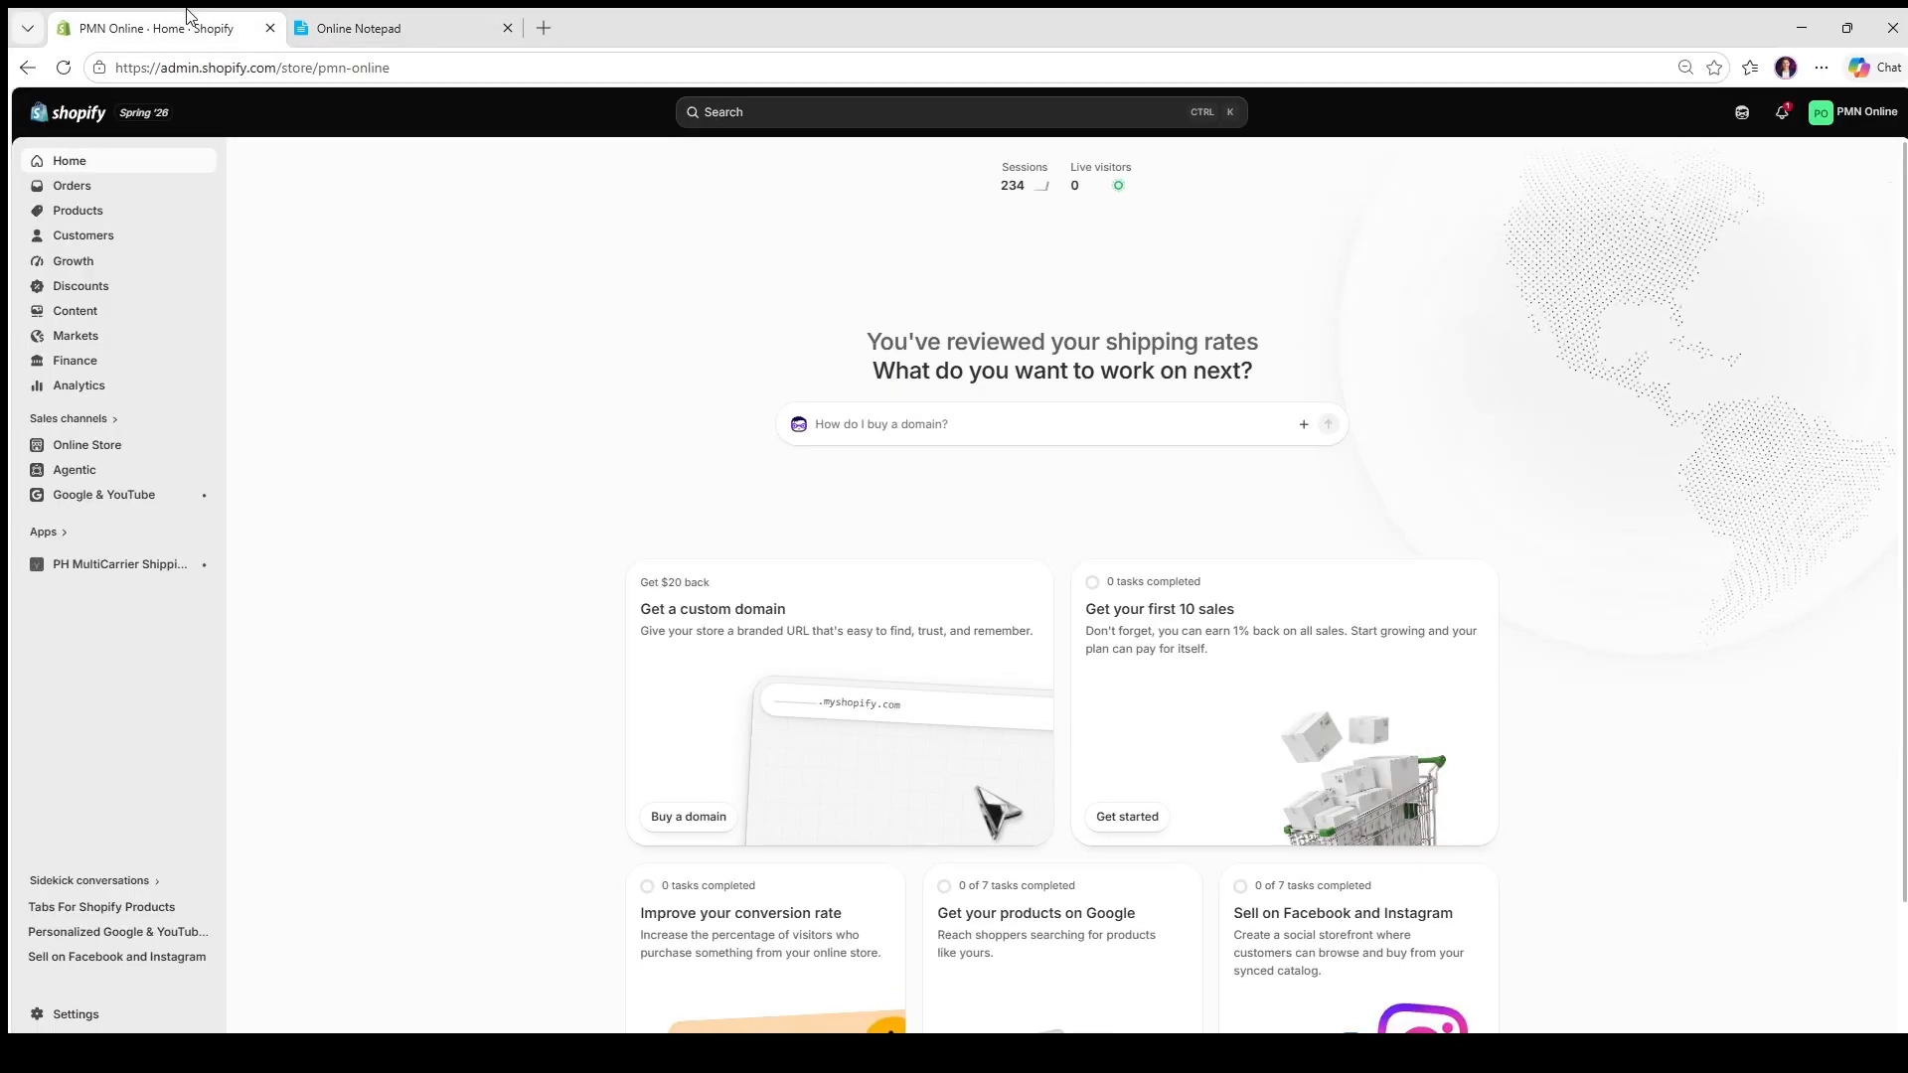
click(109, 185)
click(136, 162)
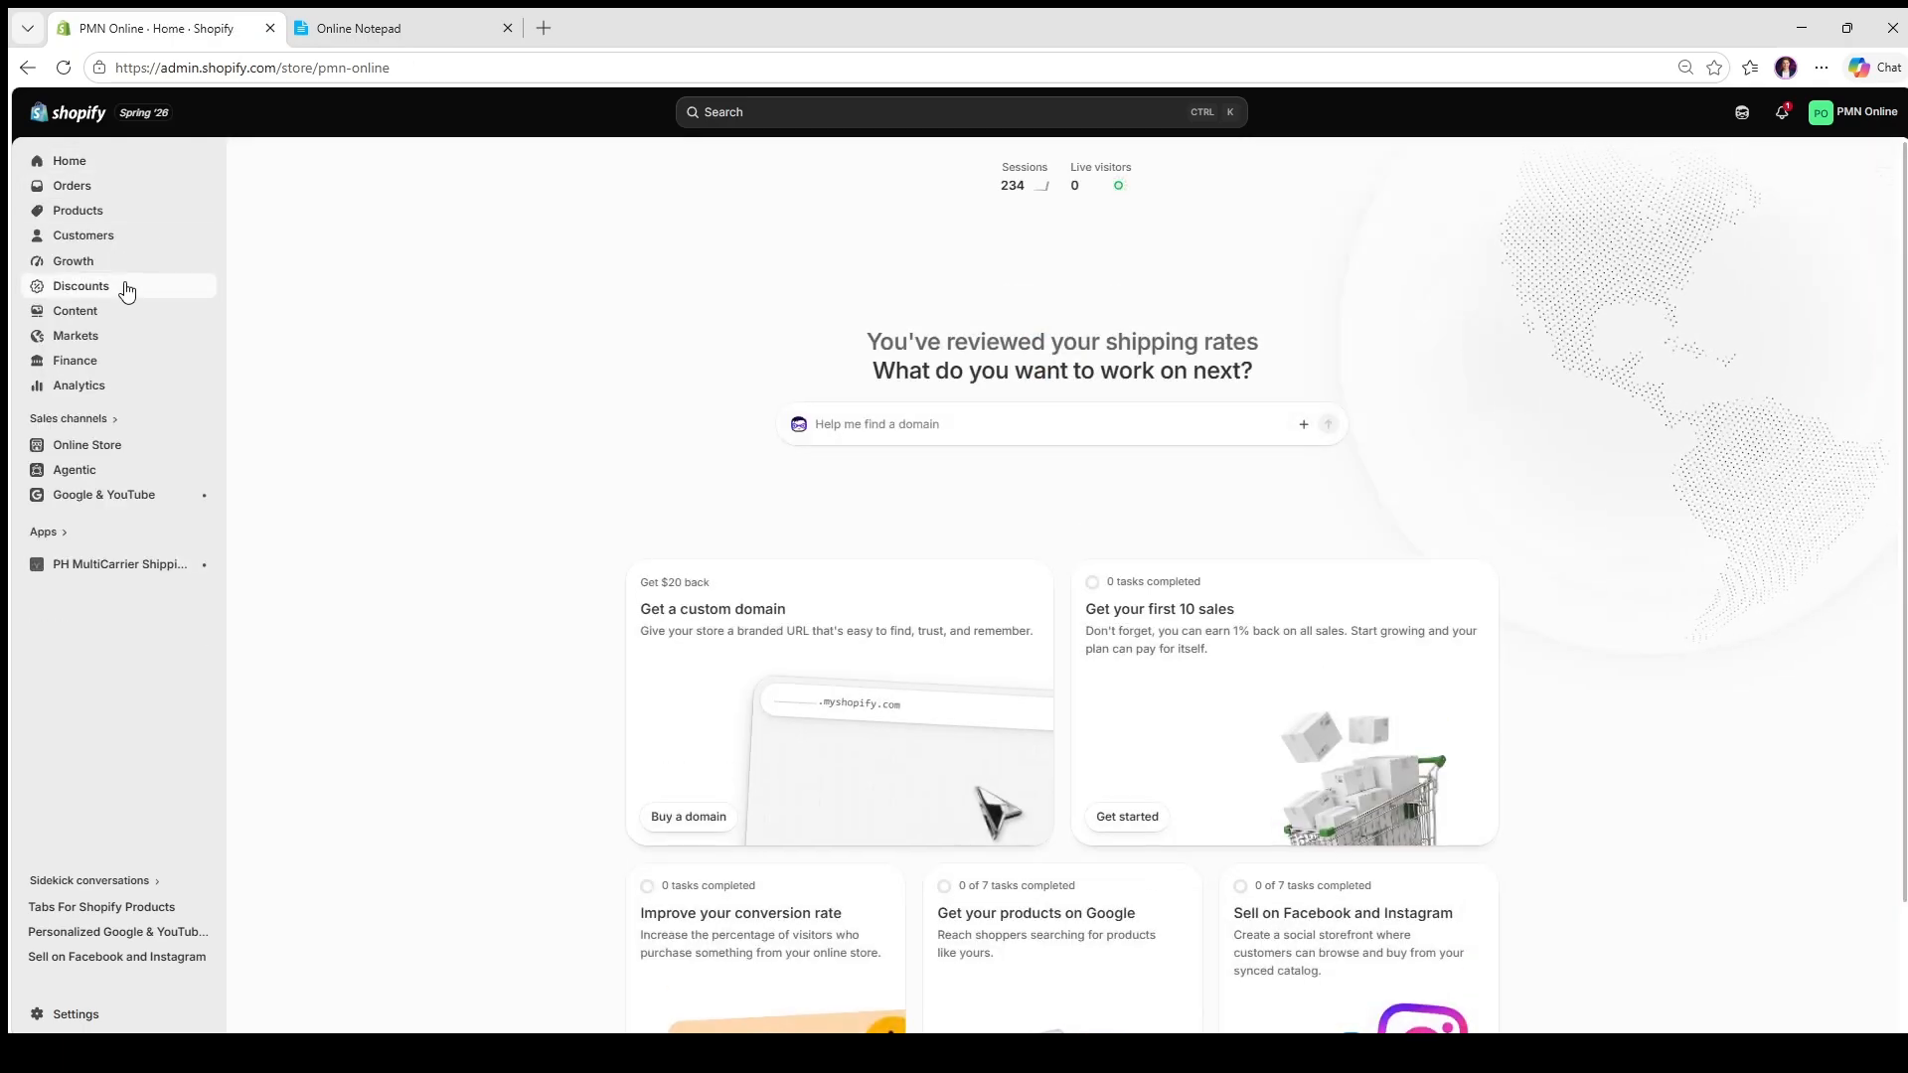
click(126, 289)
click(119, 311)
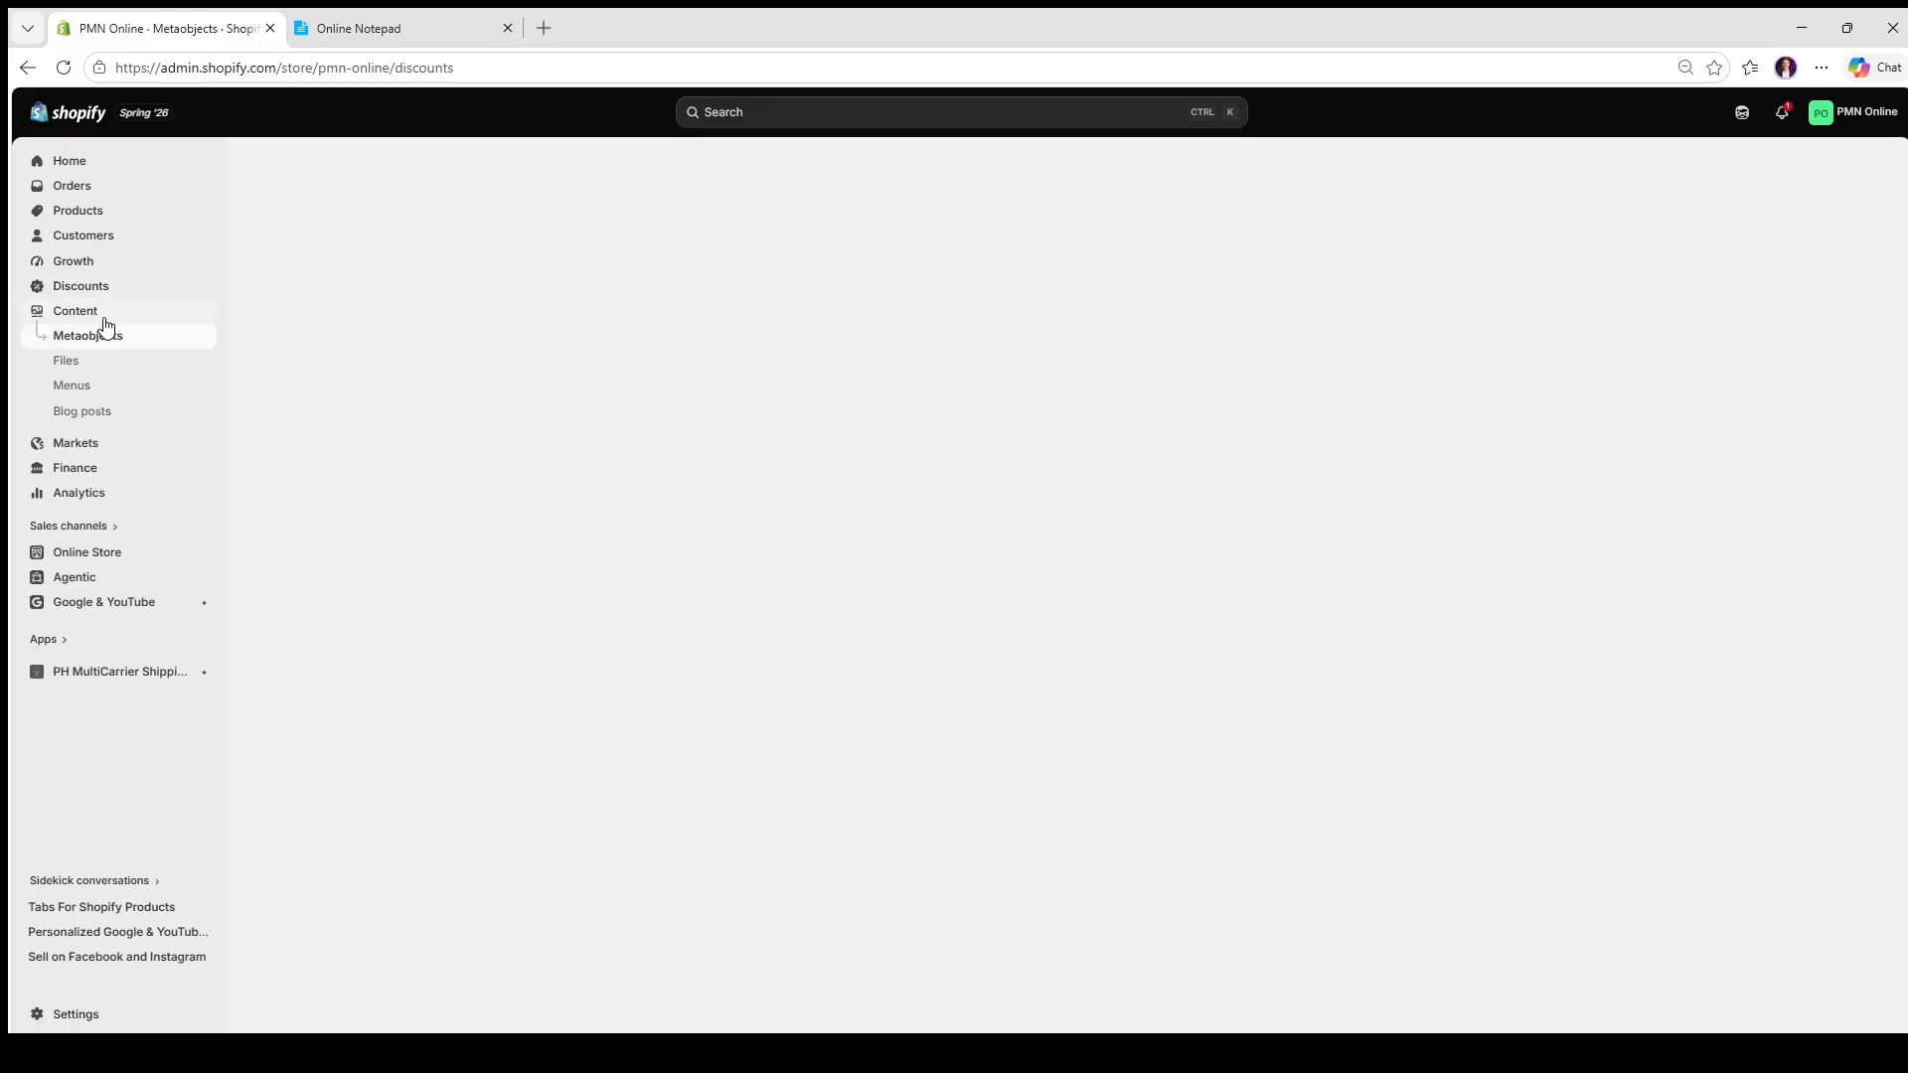
click(107, 451)
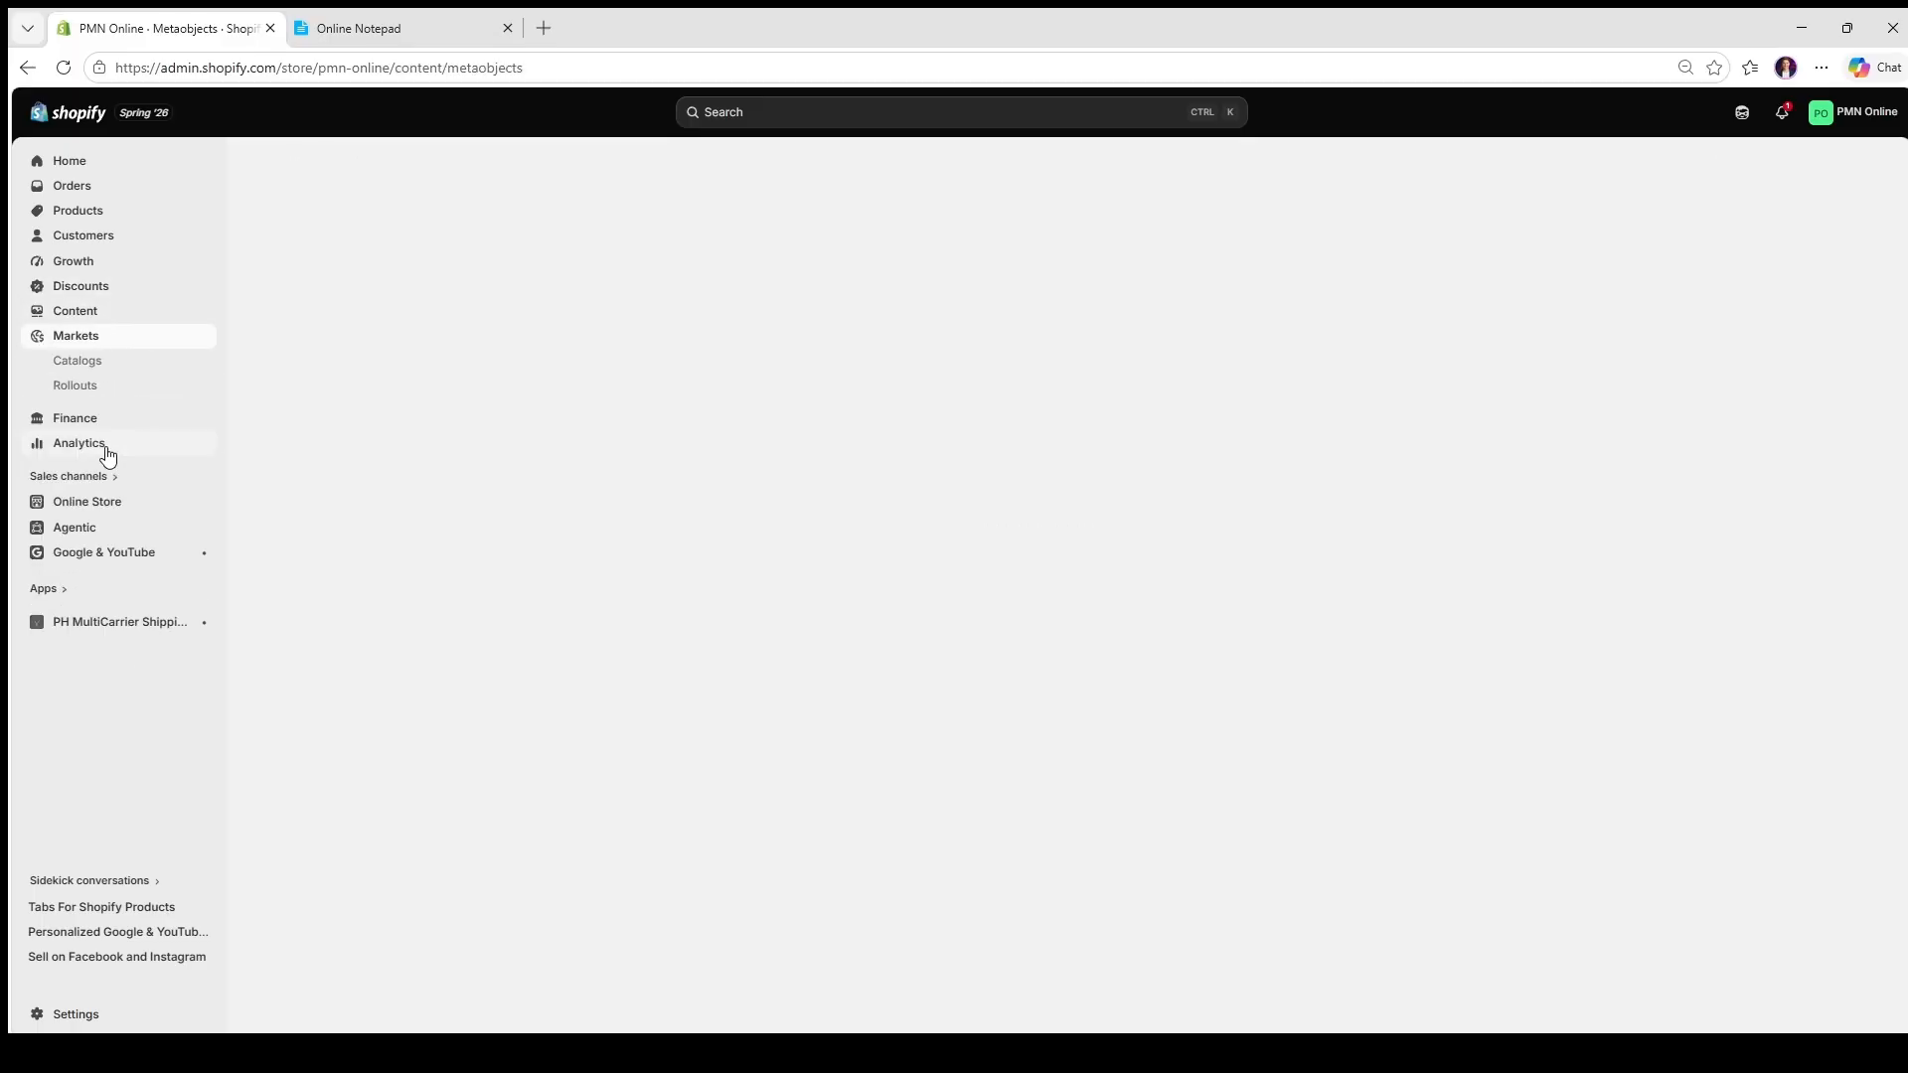
click(67, 159)
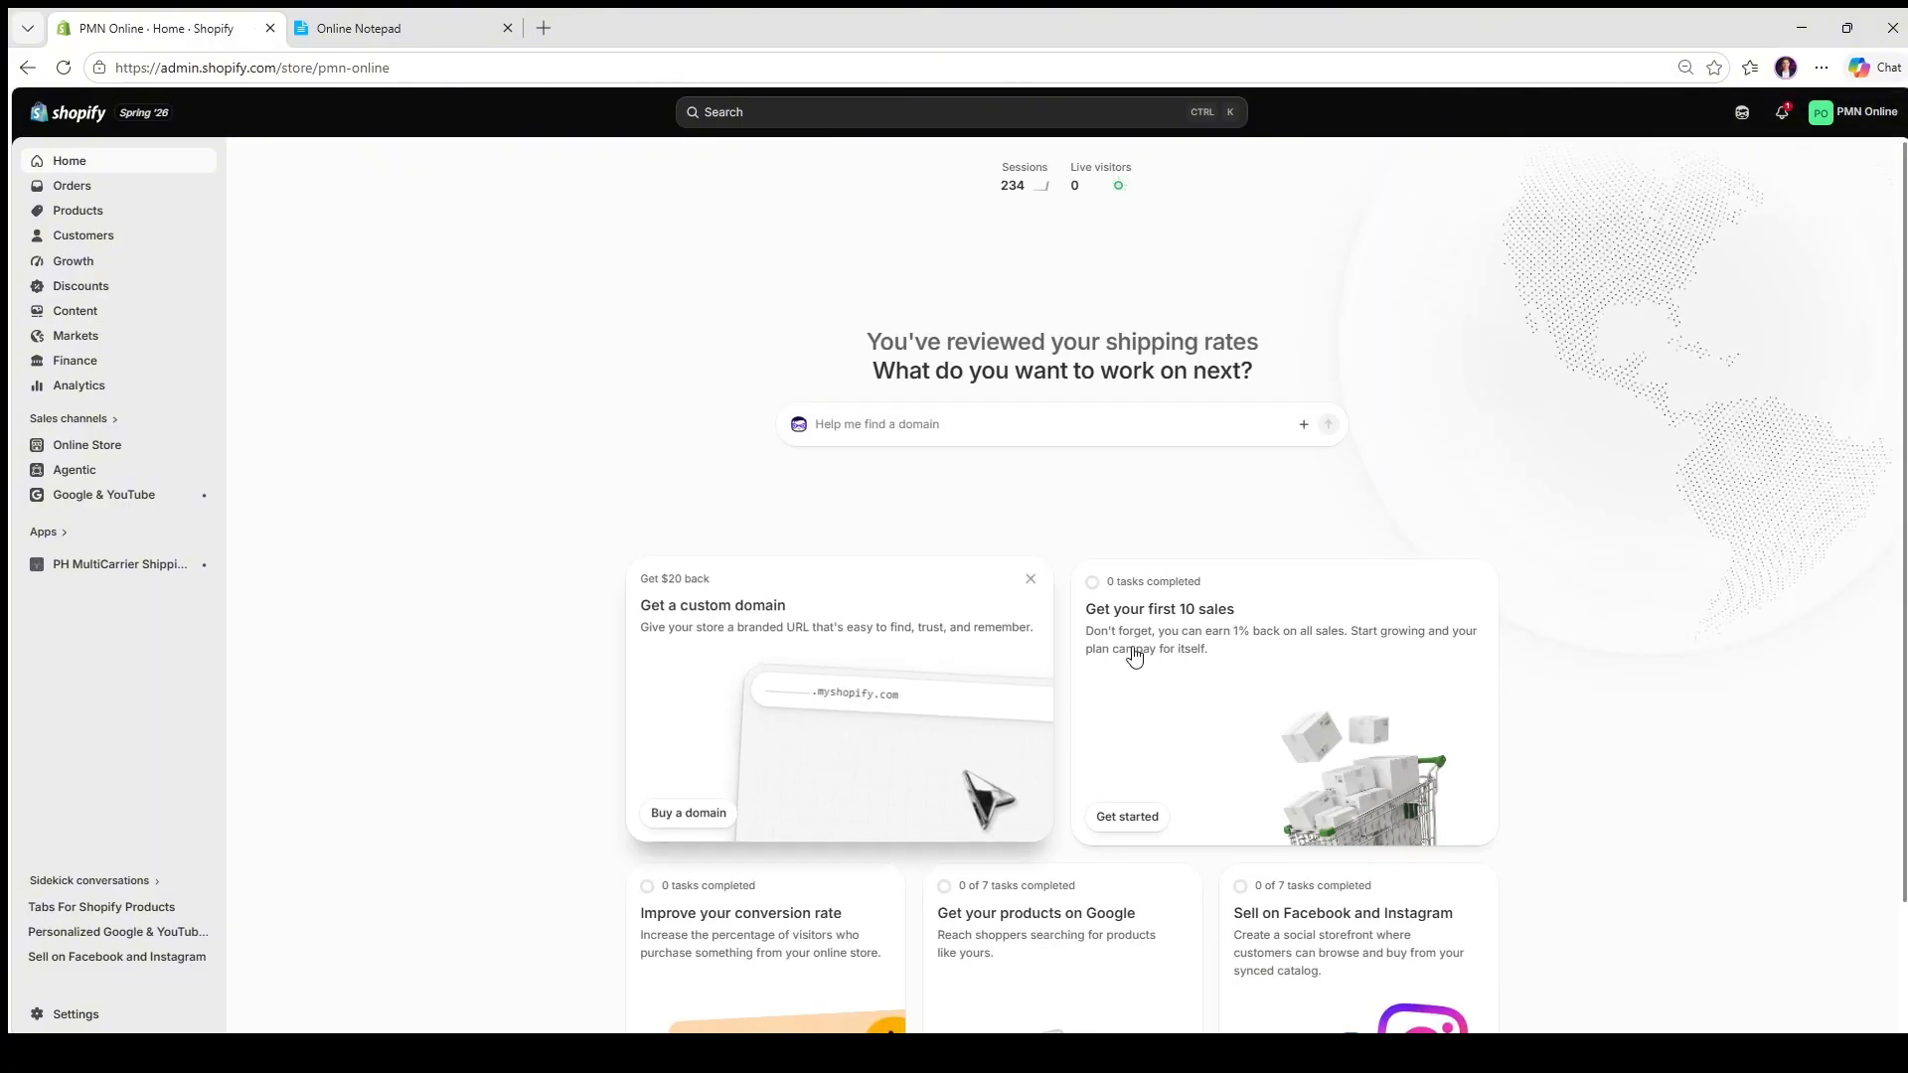
scroll(1123, 675, down, 2)
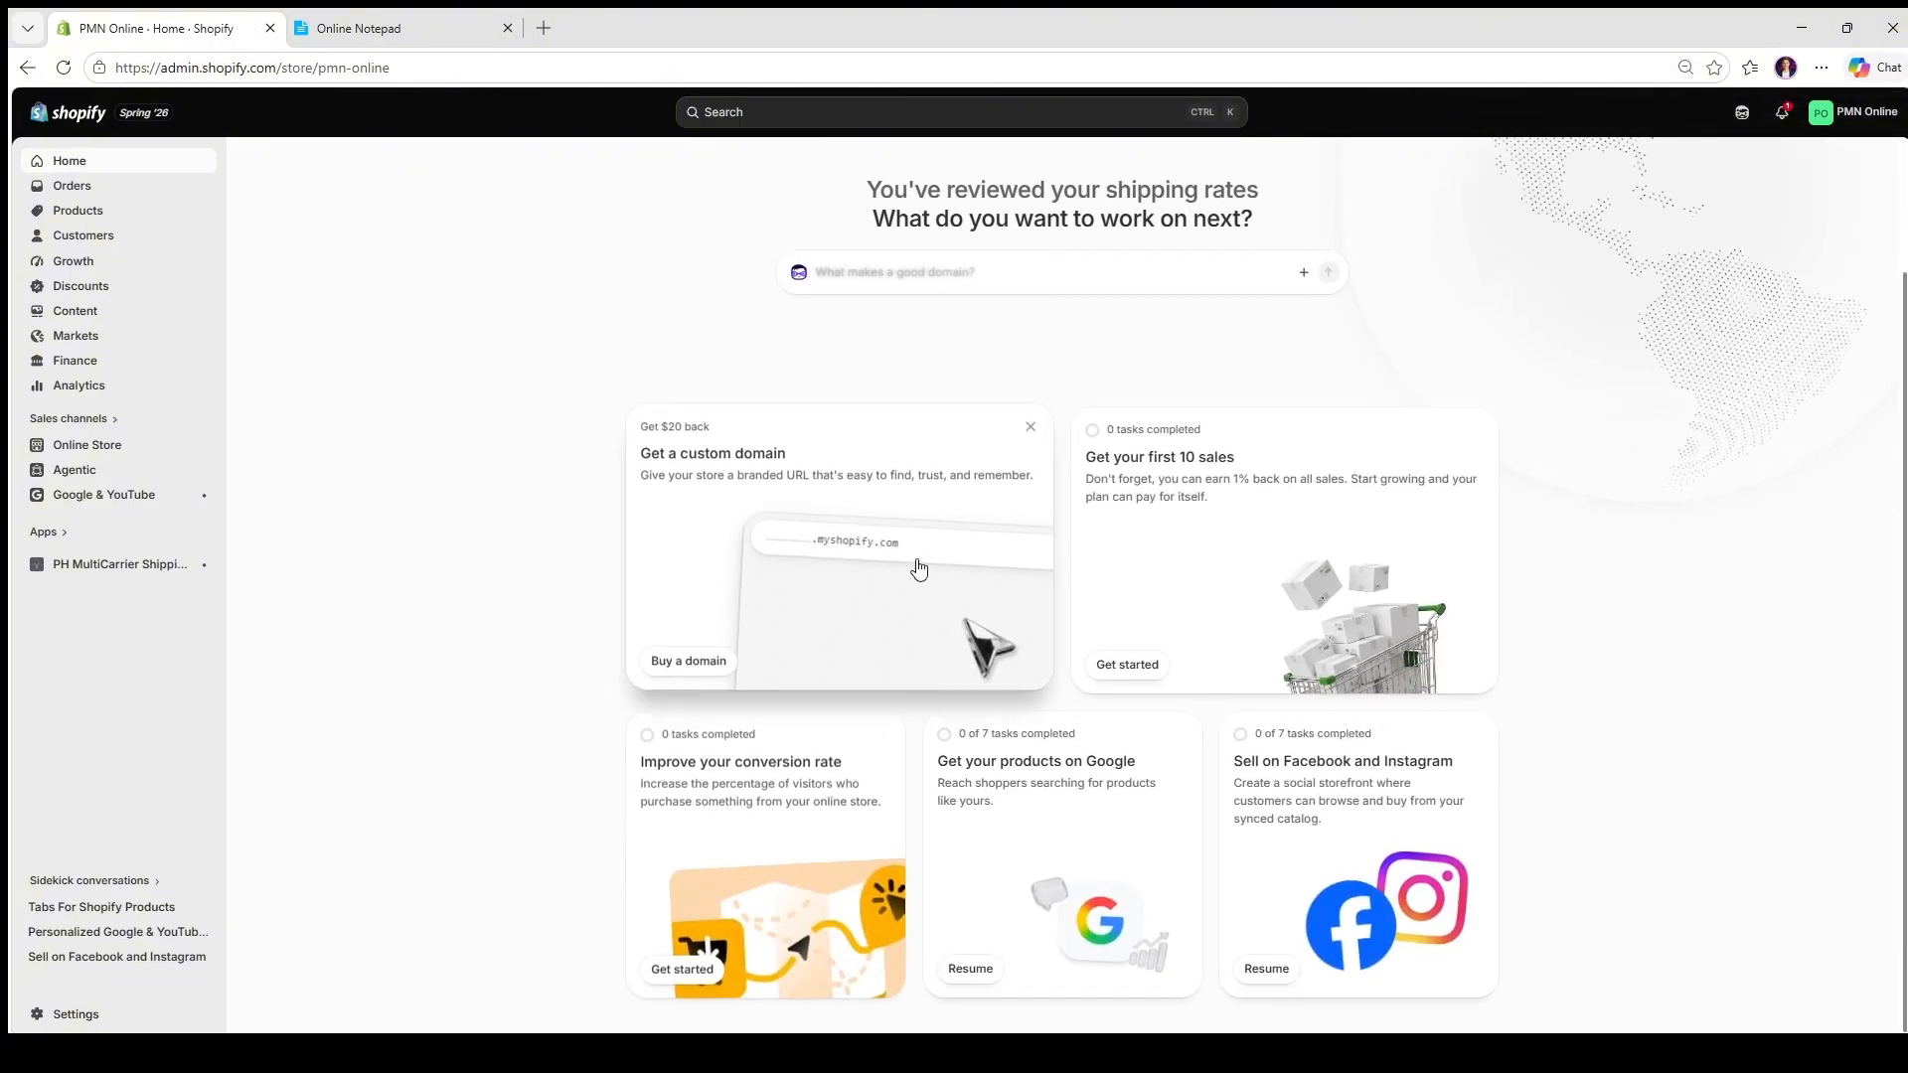
scroll(952, 860, up, 2)
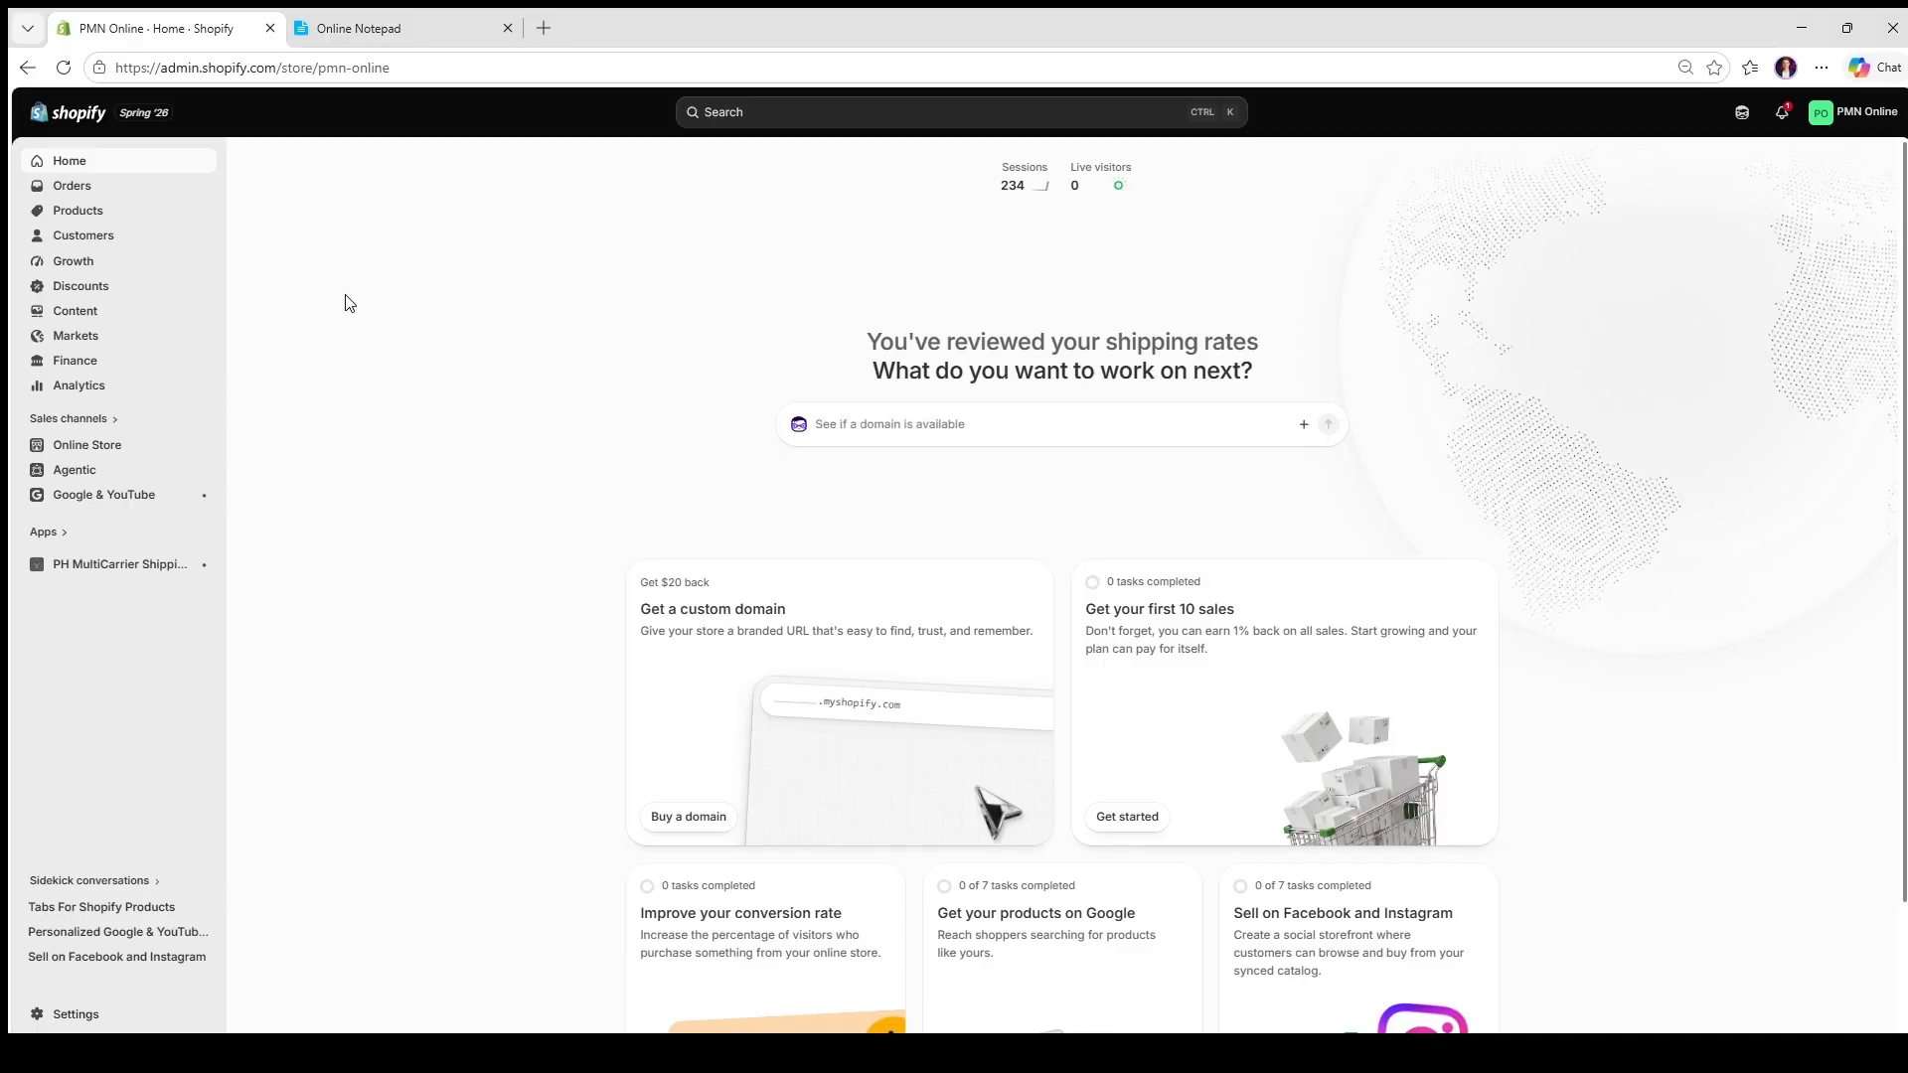
scroll(1292, 547, down, 2)
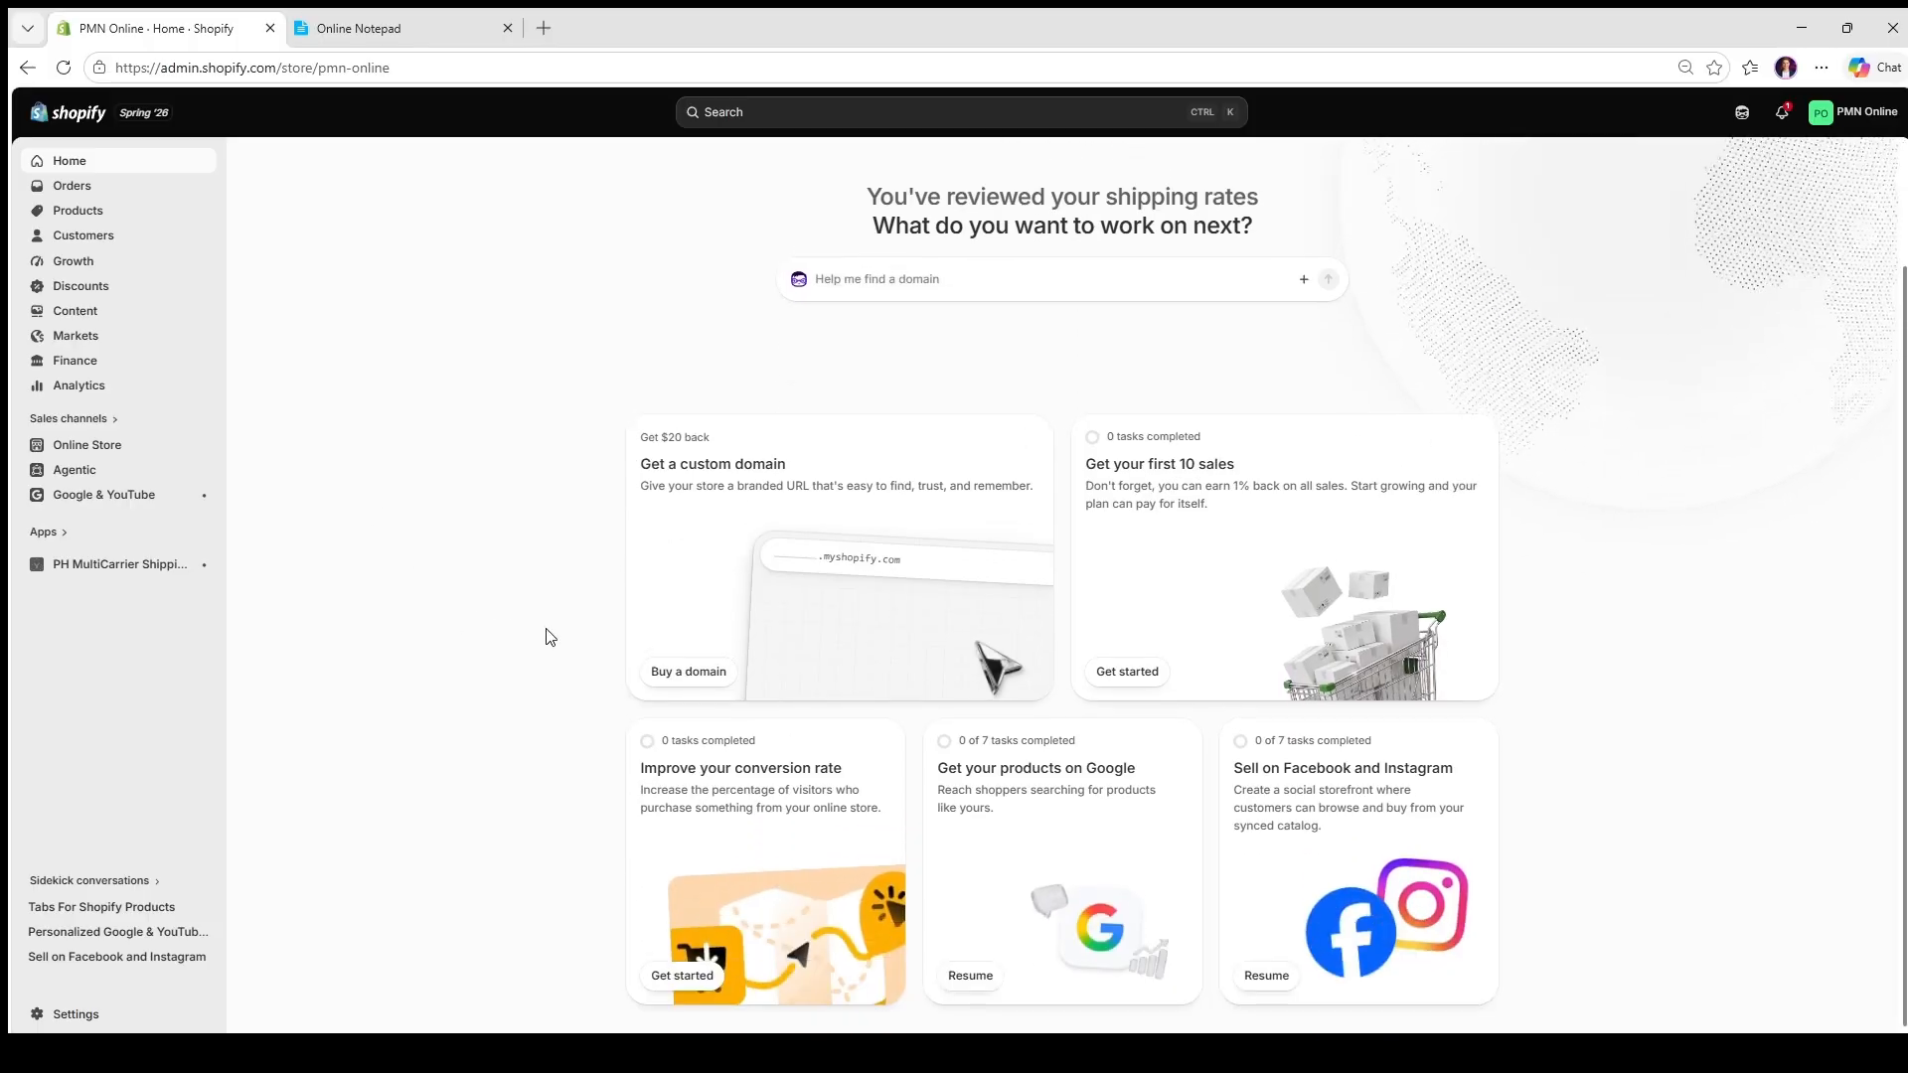
scroll(887, 821, up, 2)
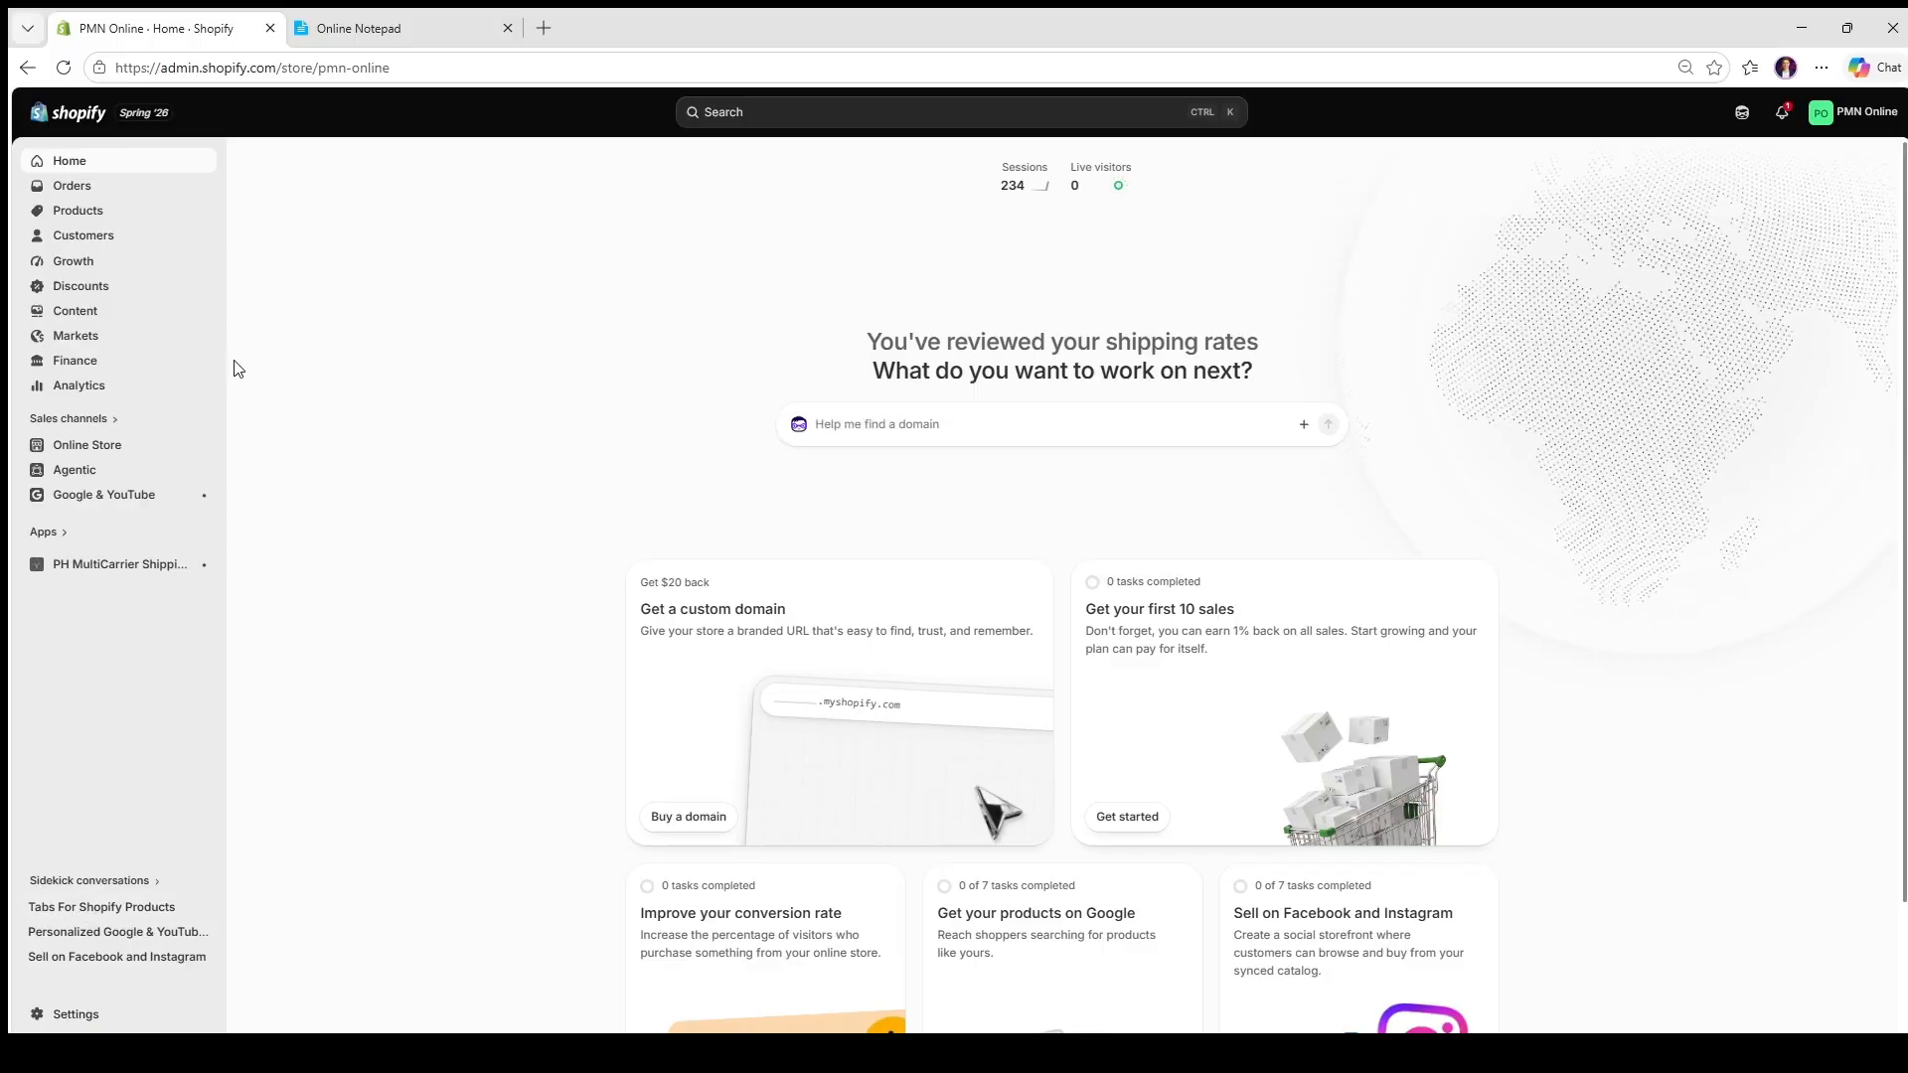
Step: Open the Asia market from the store's markets and look over its settings and available actions
click(132, 340)
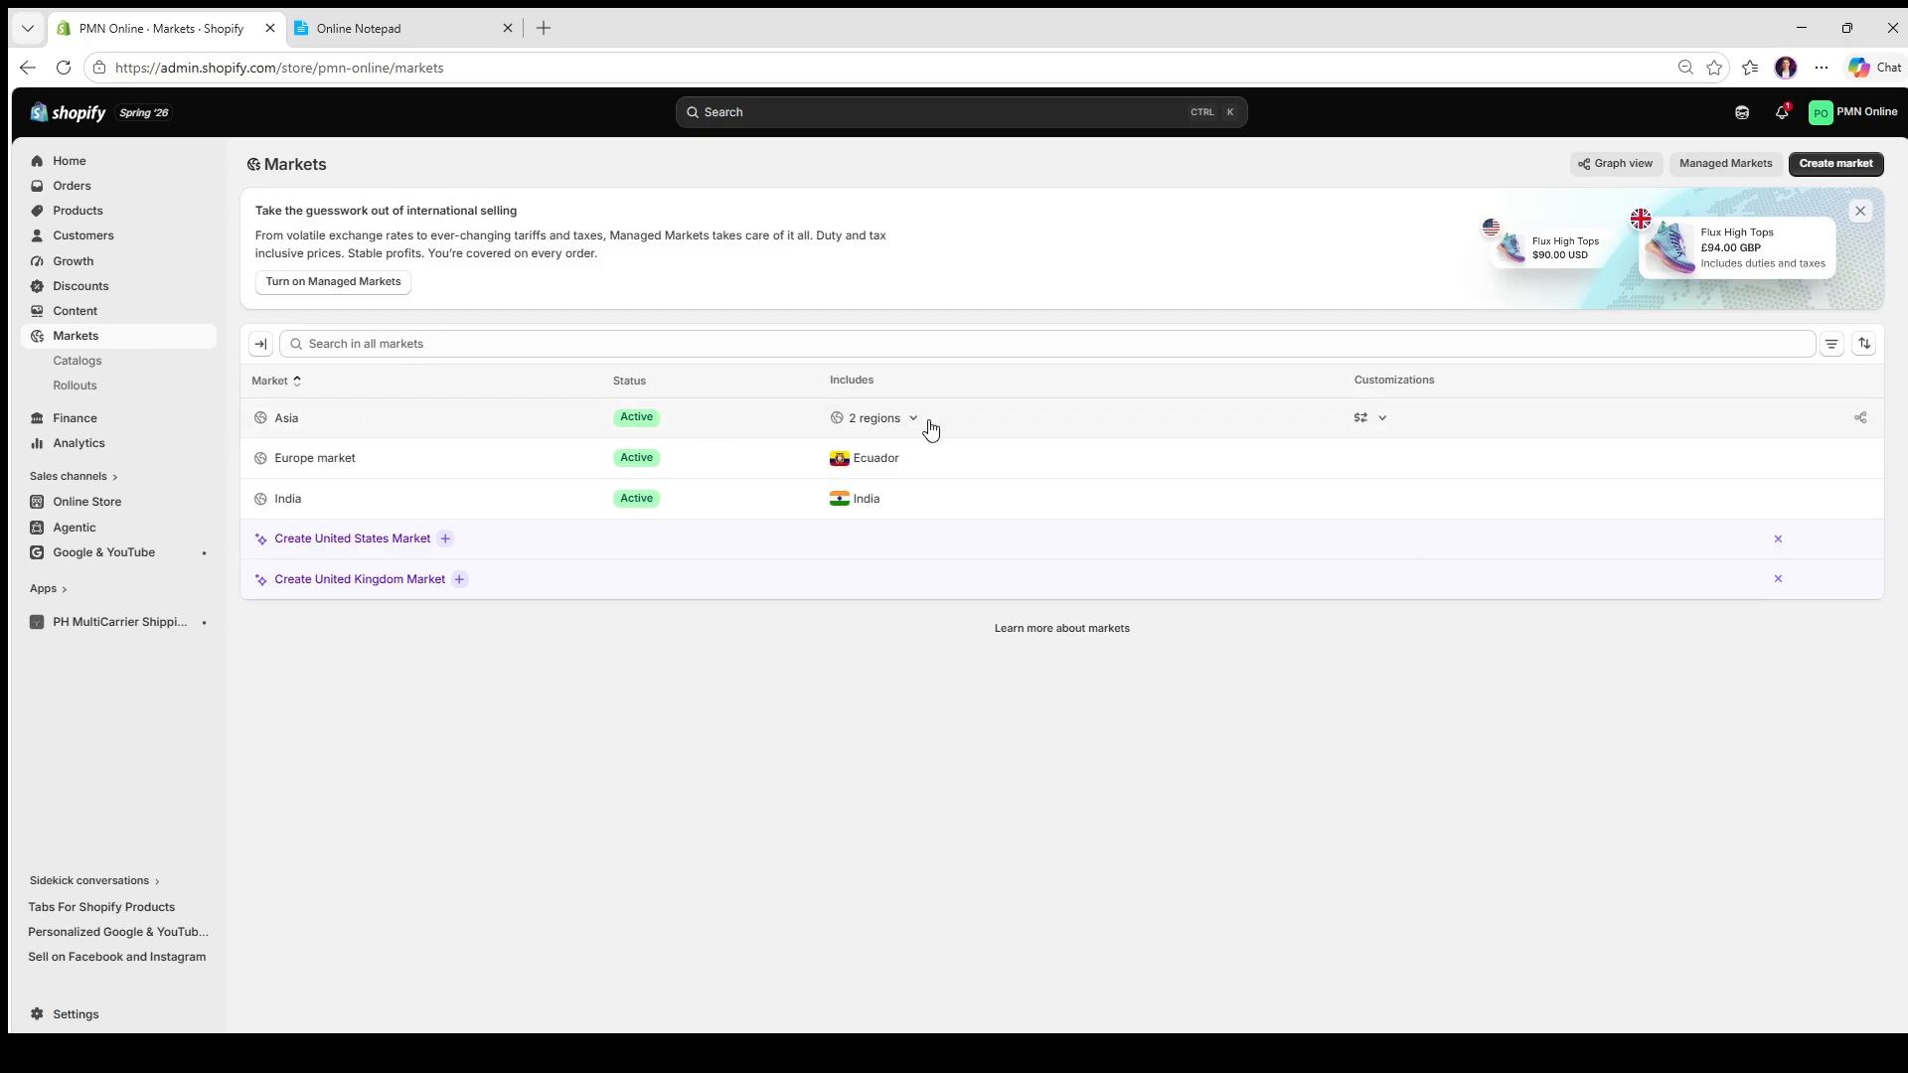
click(879, 429)
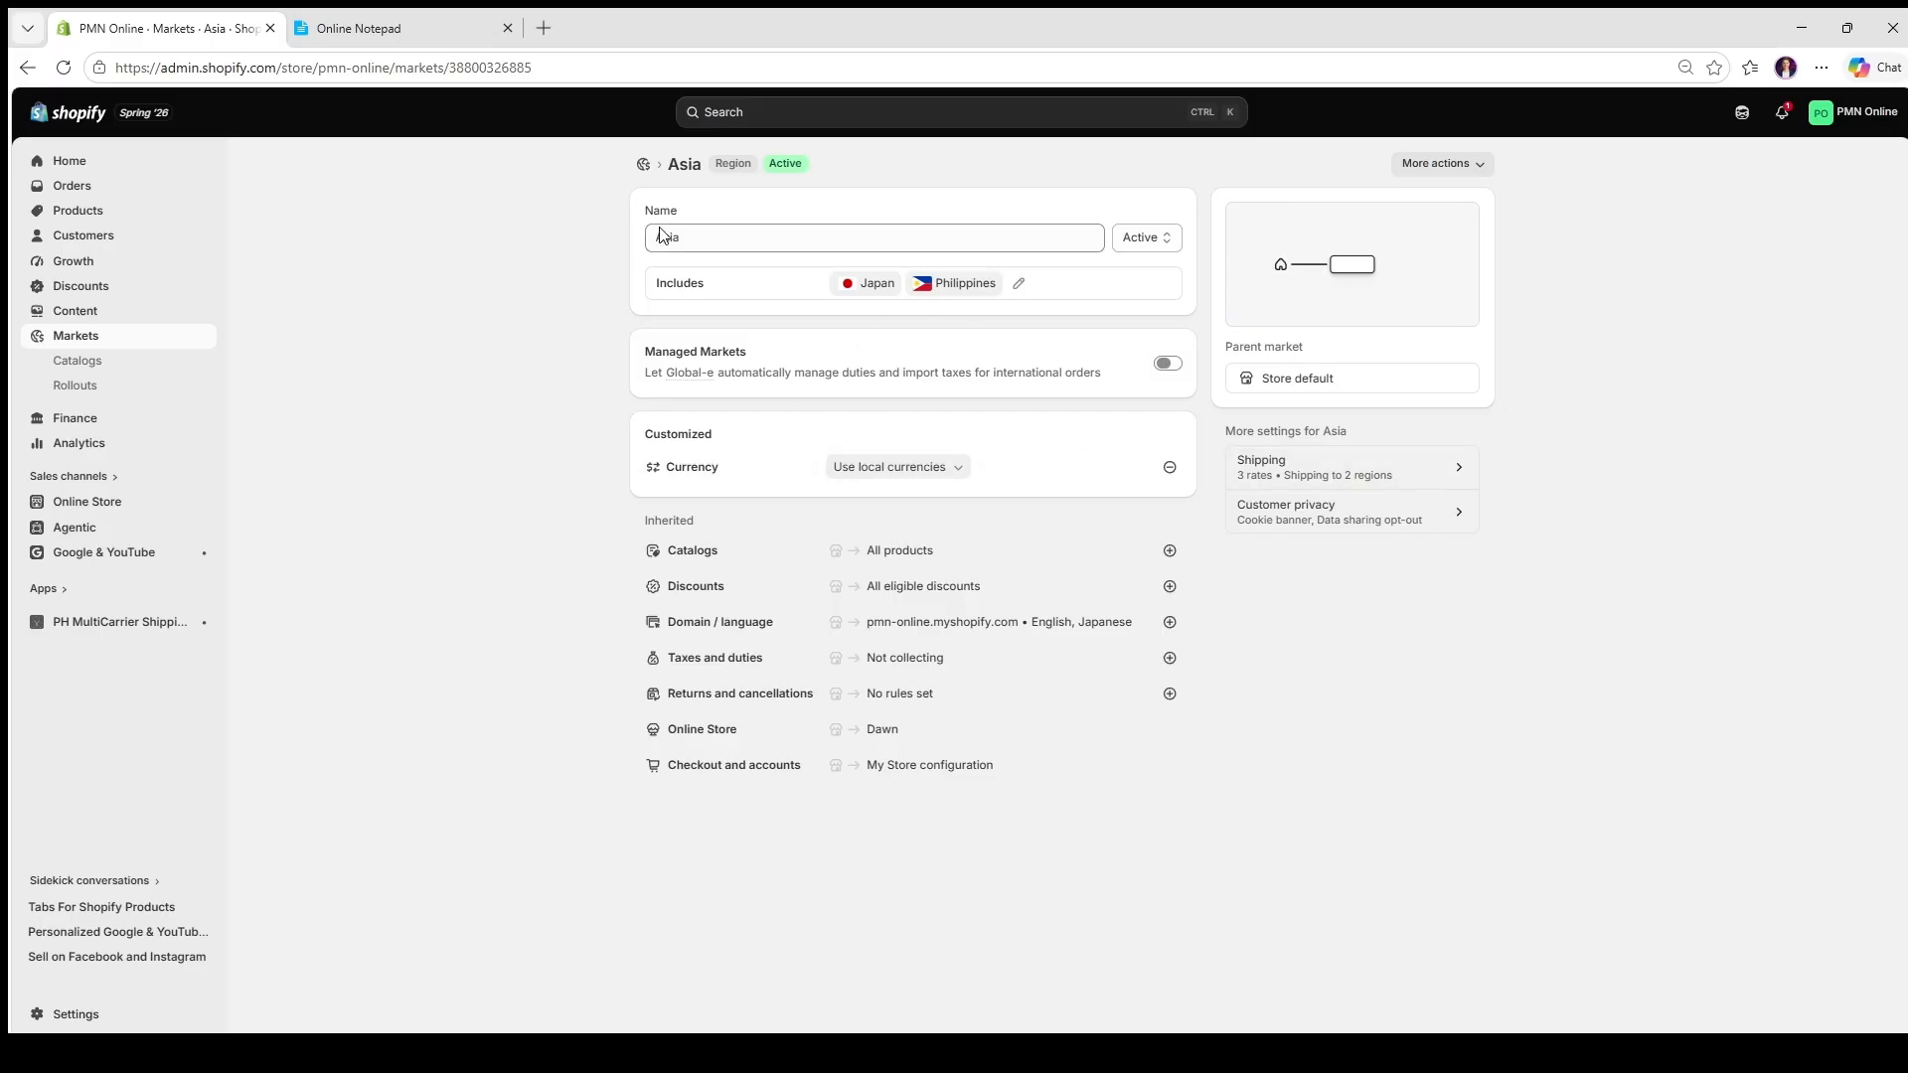
click(1486, 165)
click(1623, 288)
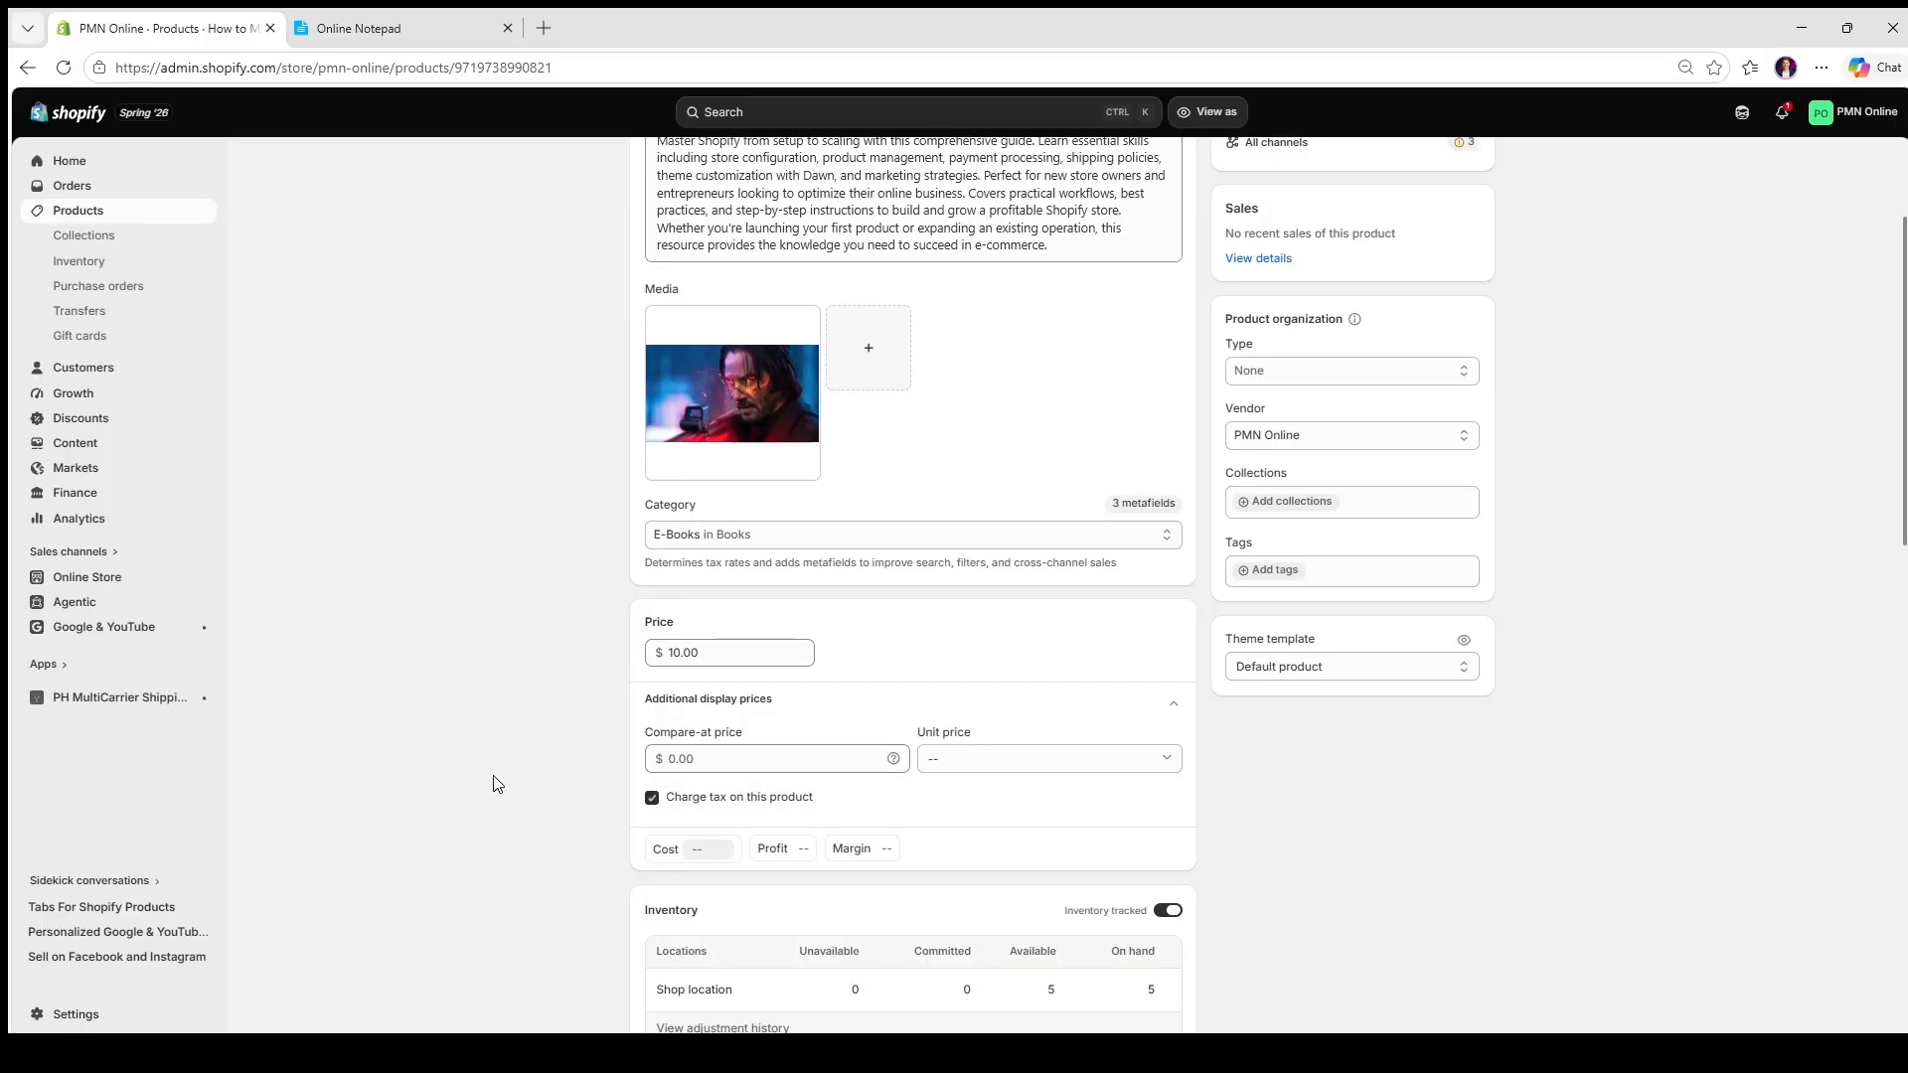
Step: Set the compare-at price of the product How to Master Shopify to $20.00
click(775, 767)
click(1009, 758)
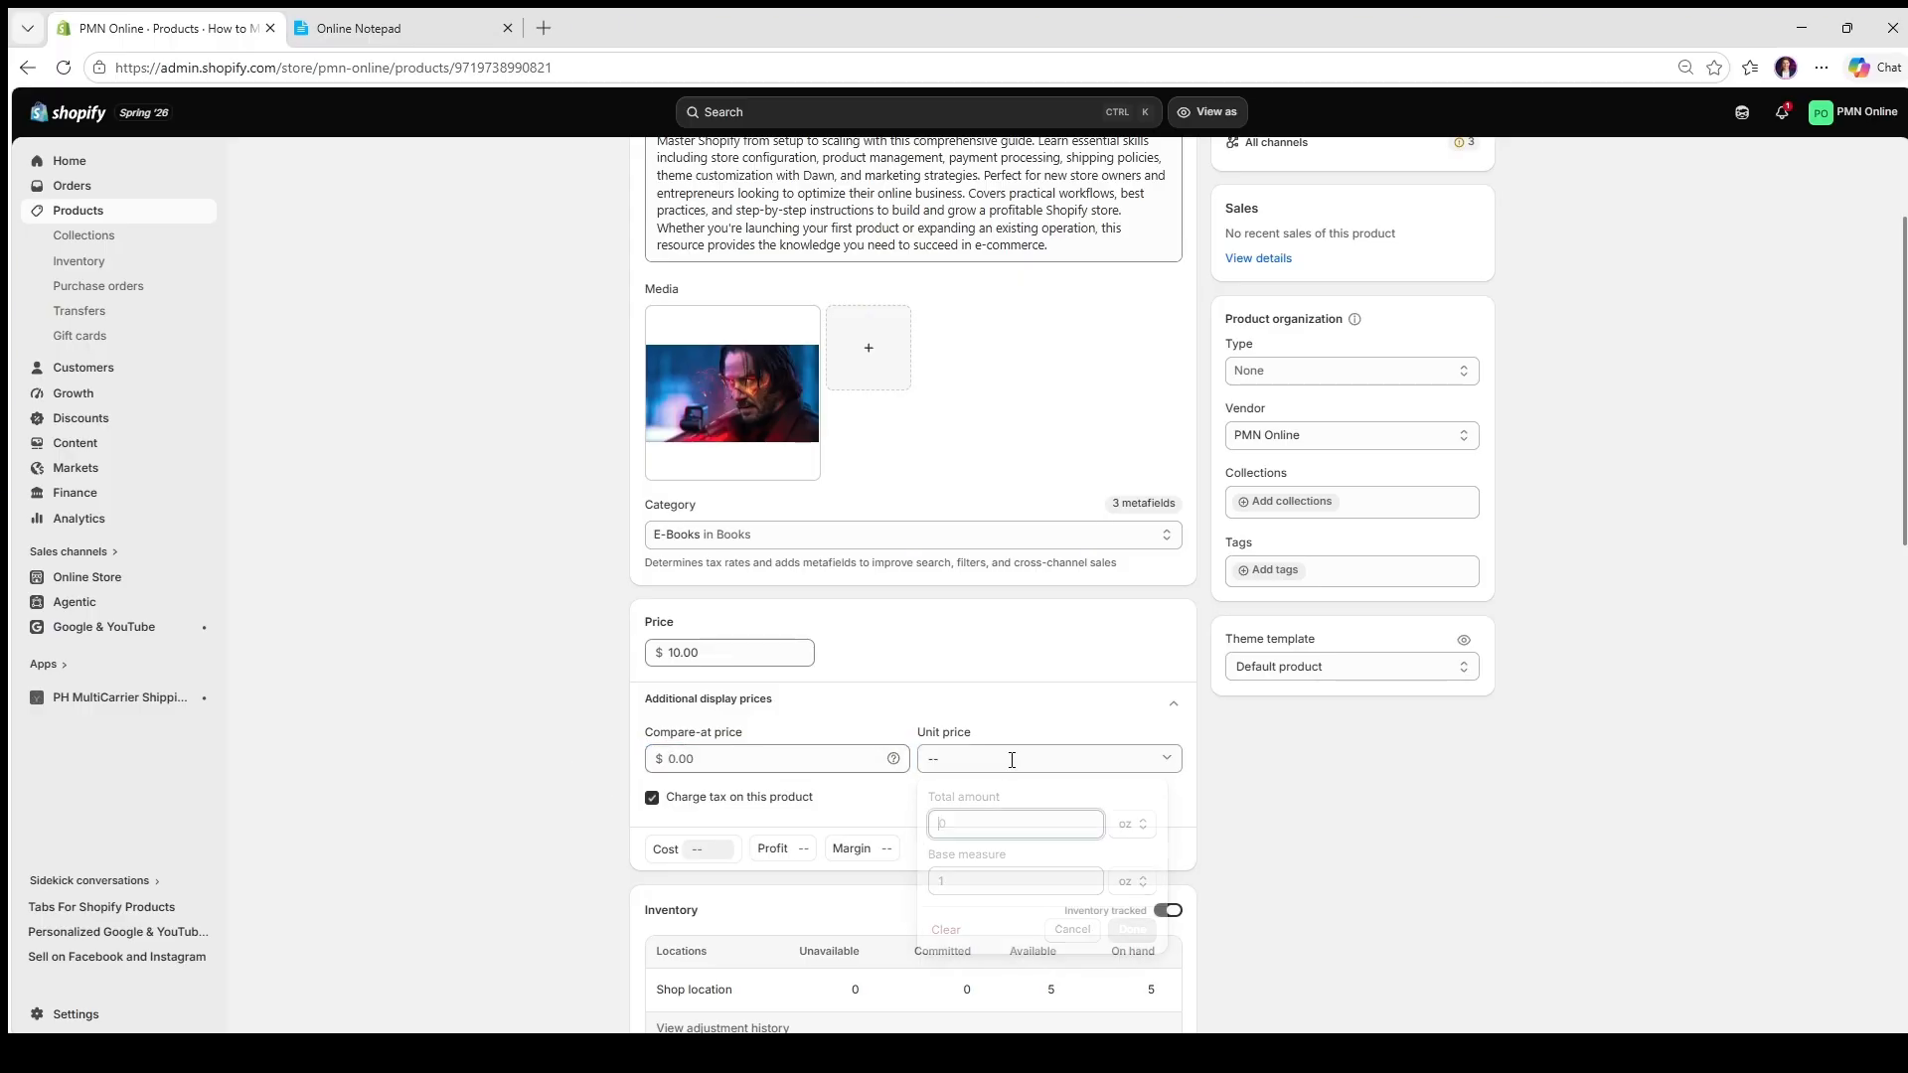
click(767, 760)
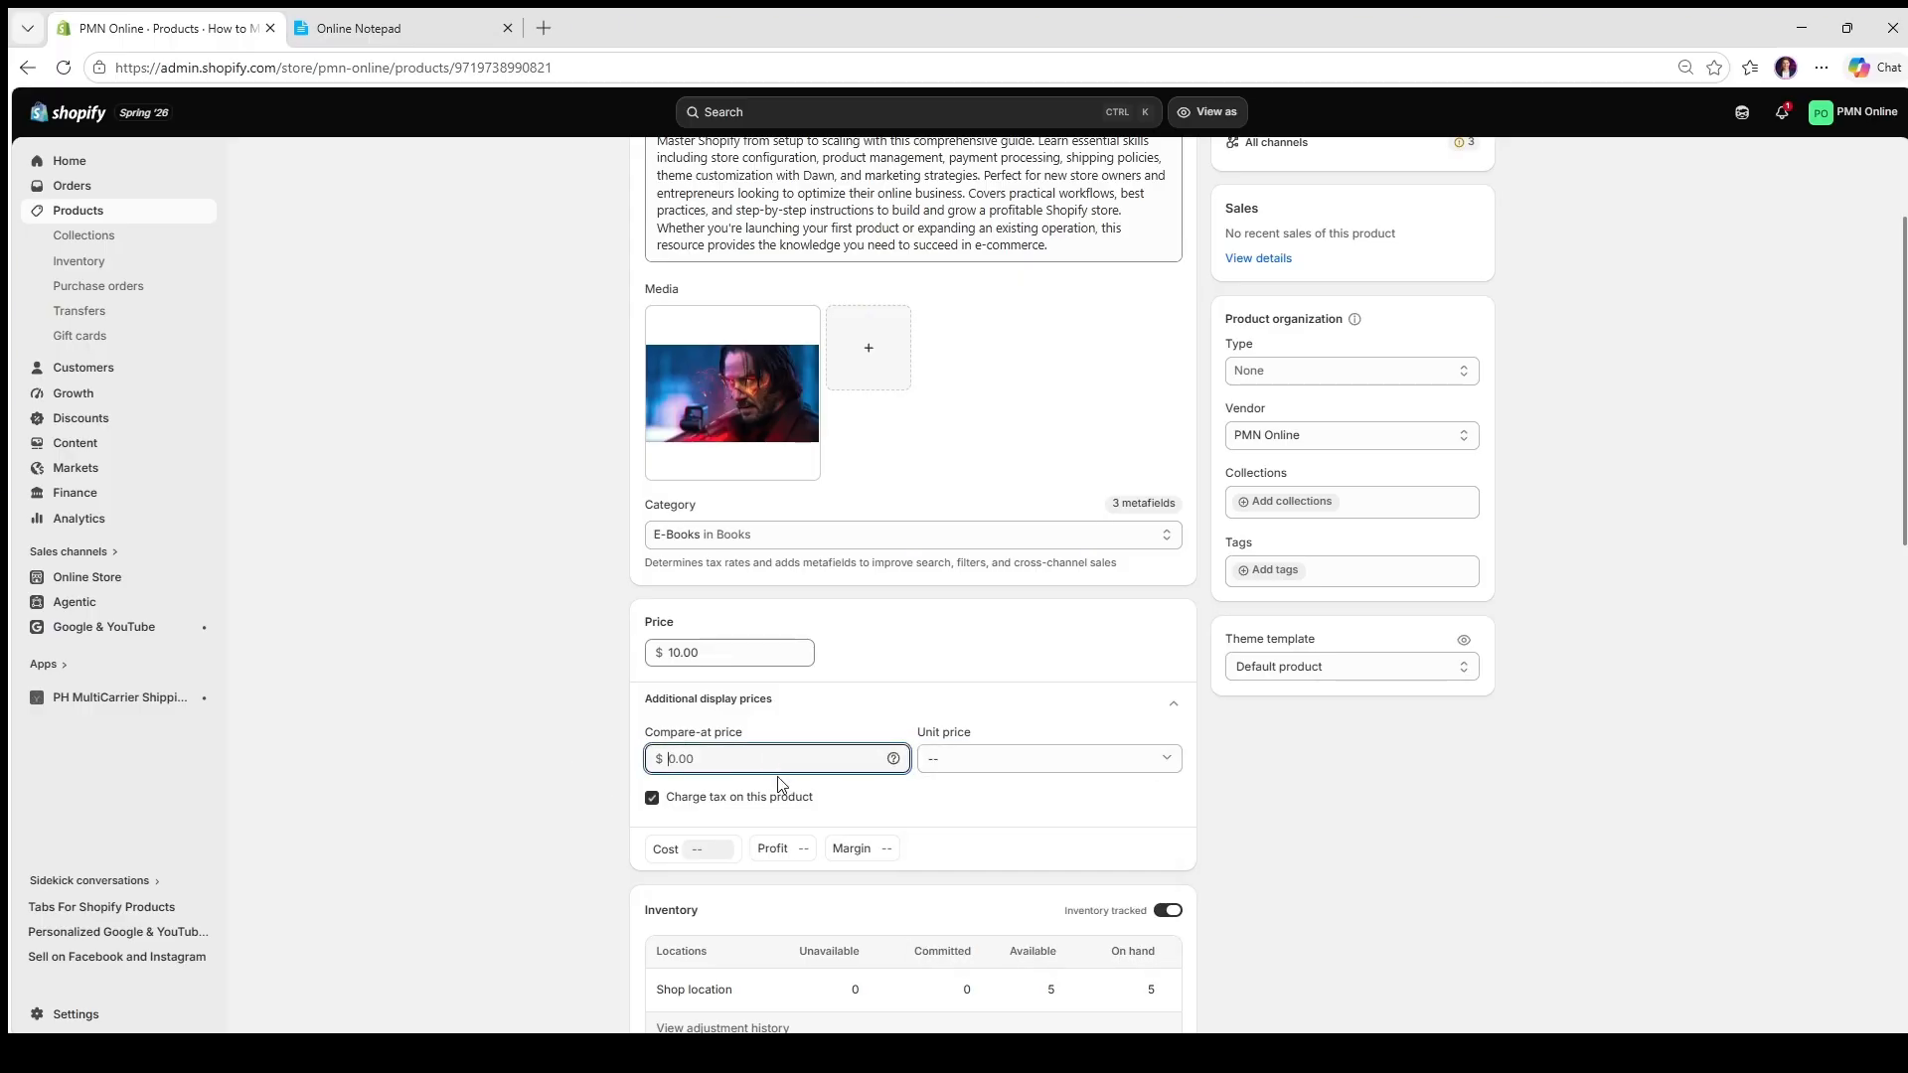
text(20)
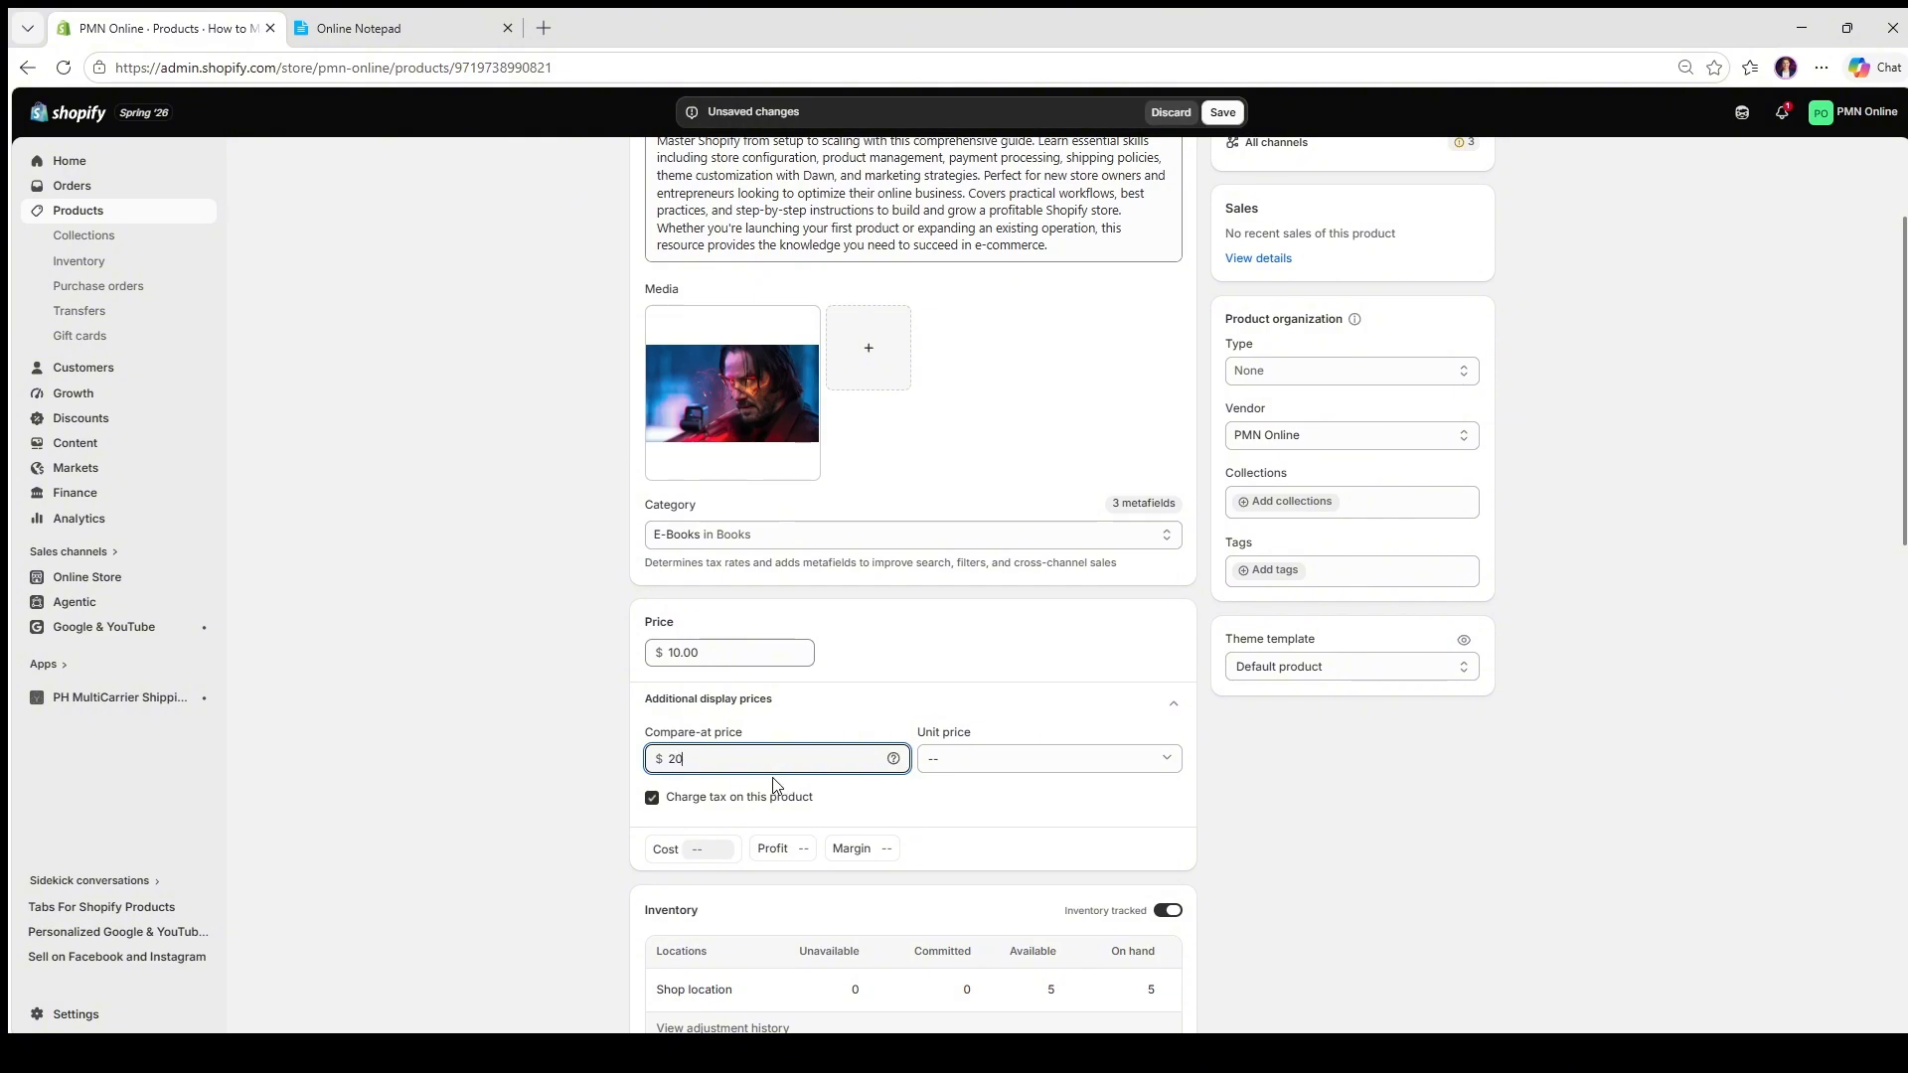
click(564, 740)
Step: Look over the unit price, tax charge and cost options of the How to Master Shopify product
click(1016, 758)
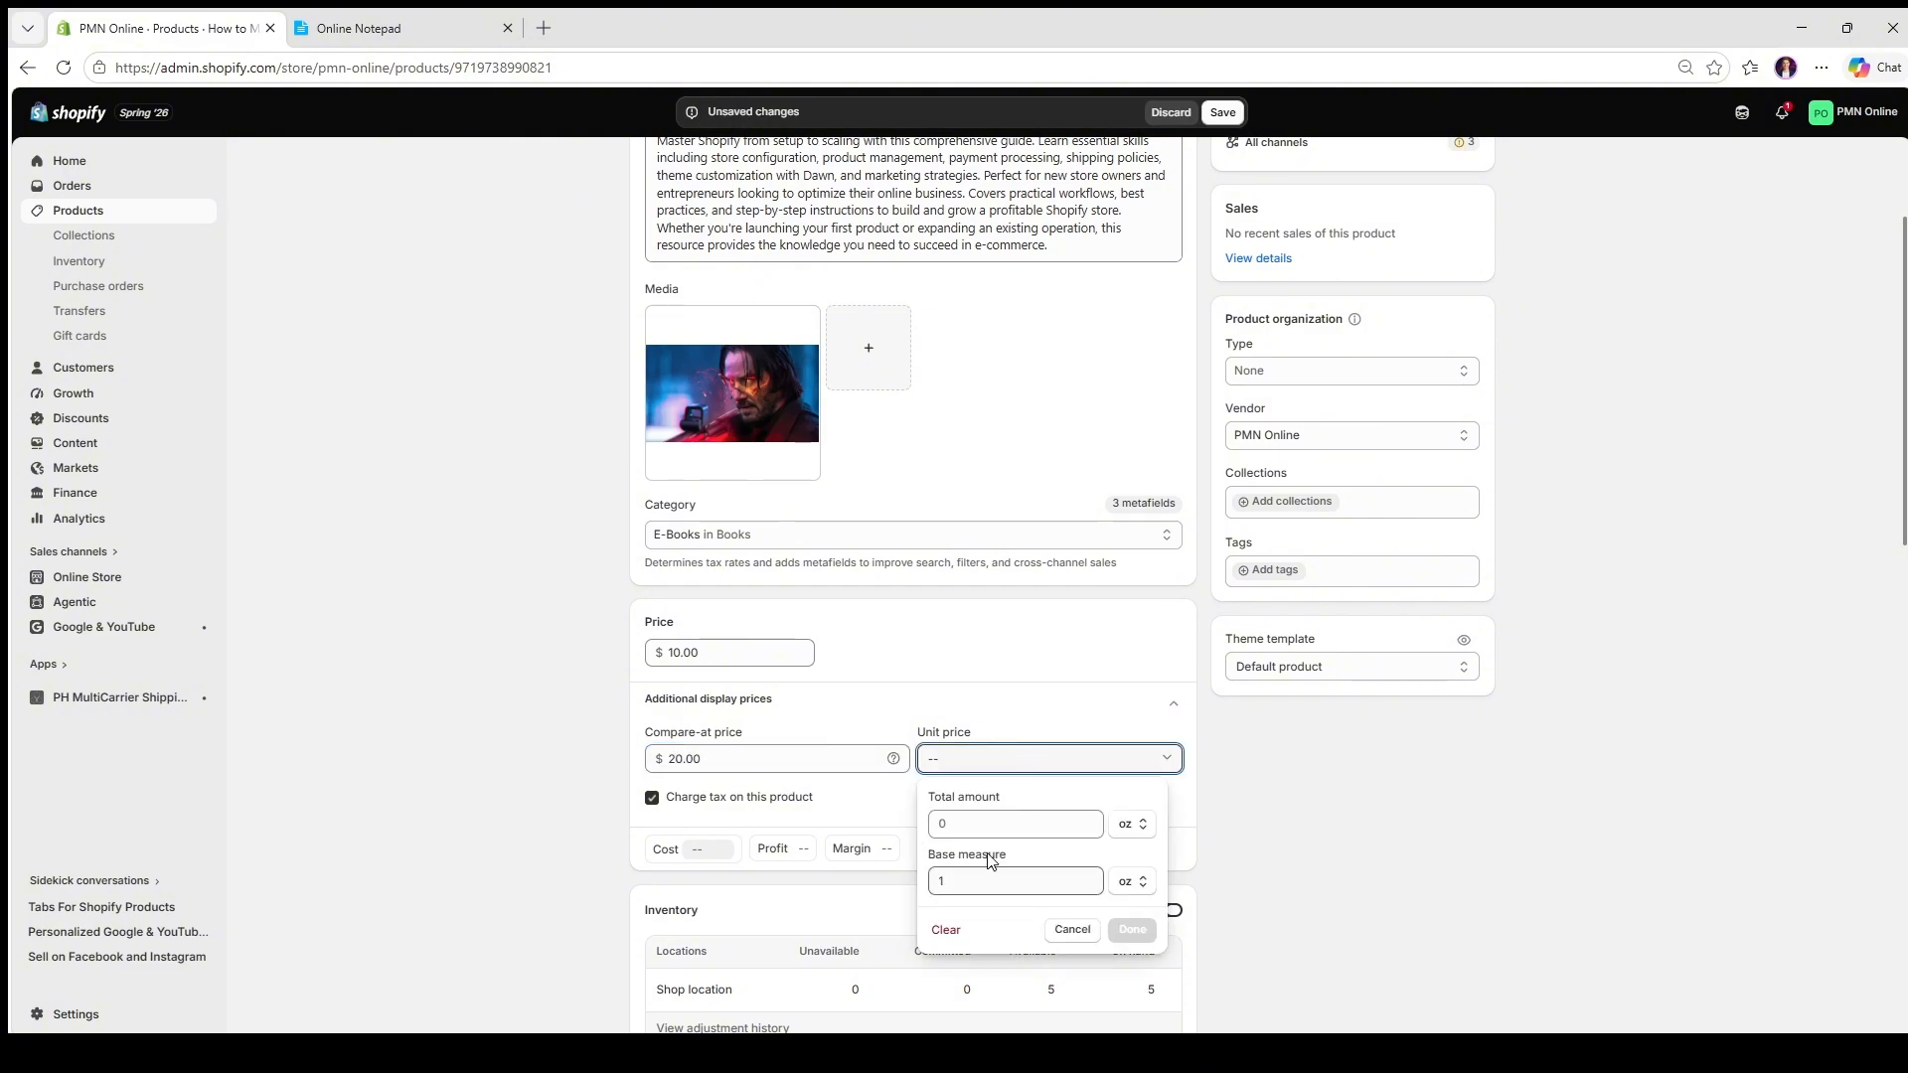
click(1006, 824)
click(1331, 821)
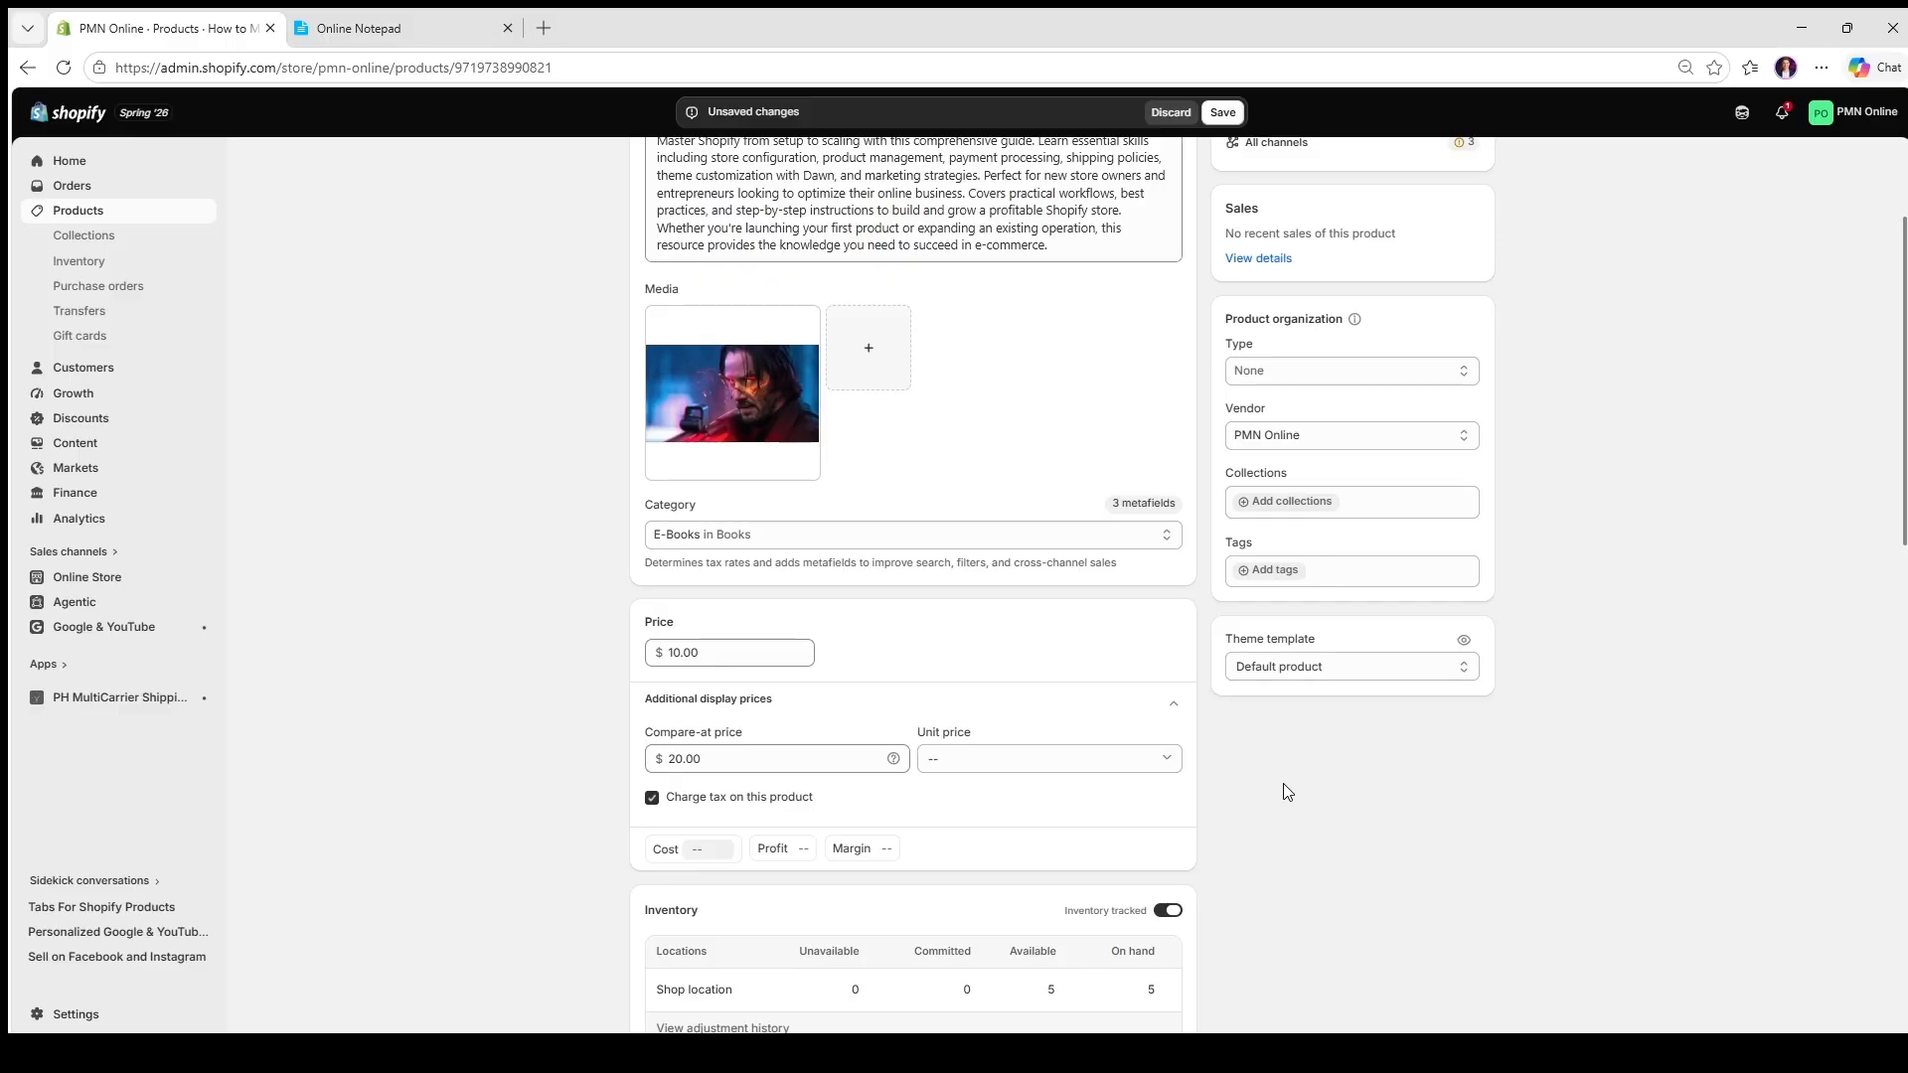
click(651, 799)
click(652, 799)
click(705, 845)
Step: Save the How to Master Shopify product and look through the rest of its details
scroll(785, 785, down, 2)
scroll(785, 785, up, 3)
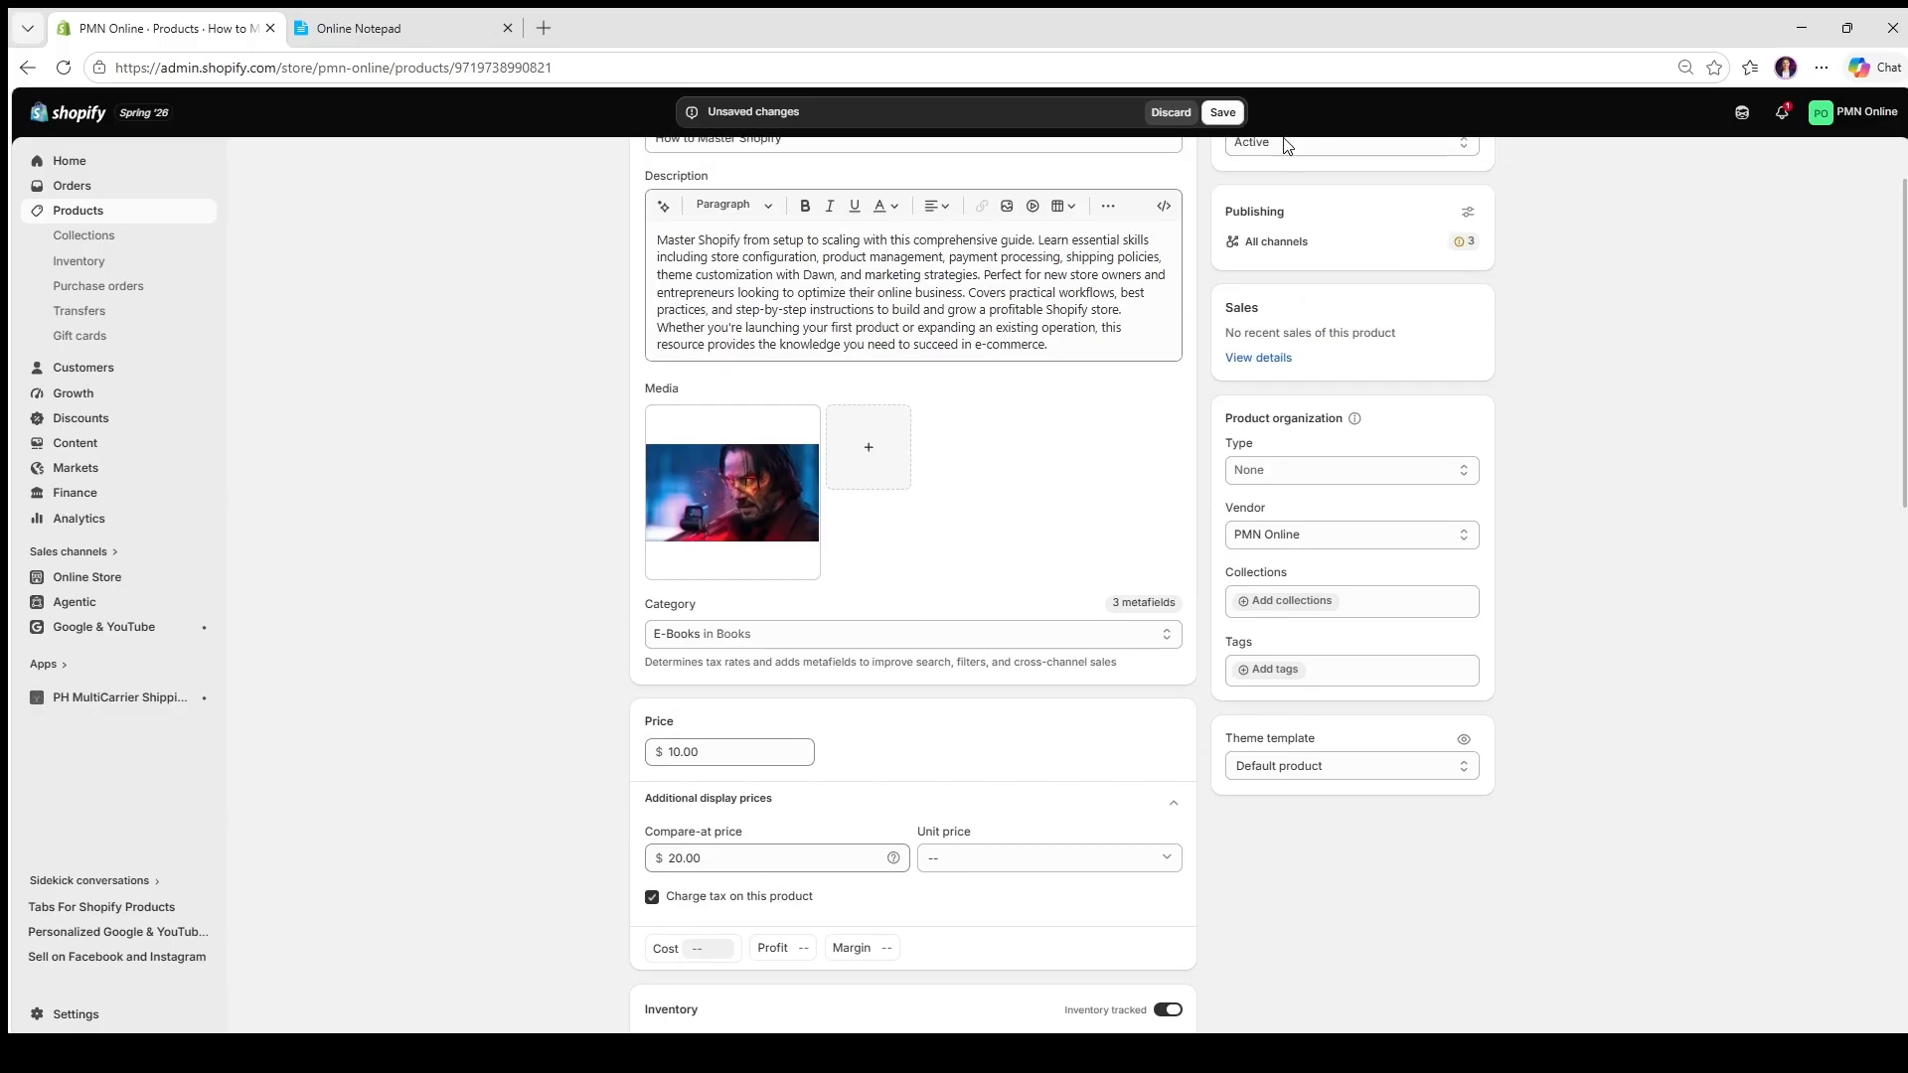
click(1222, 112)
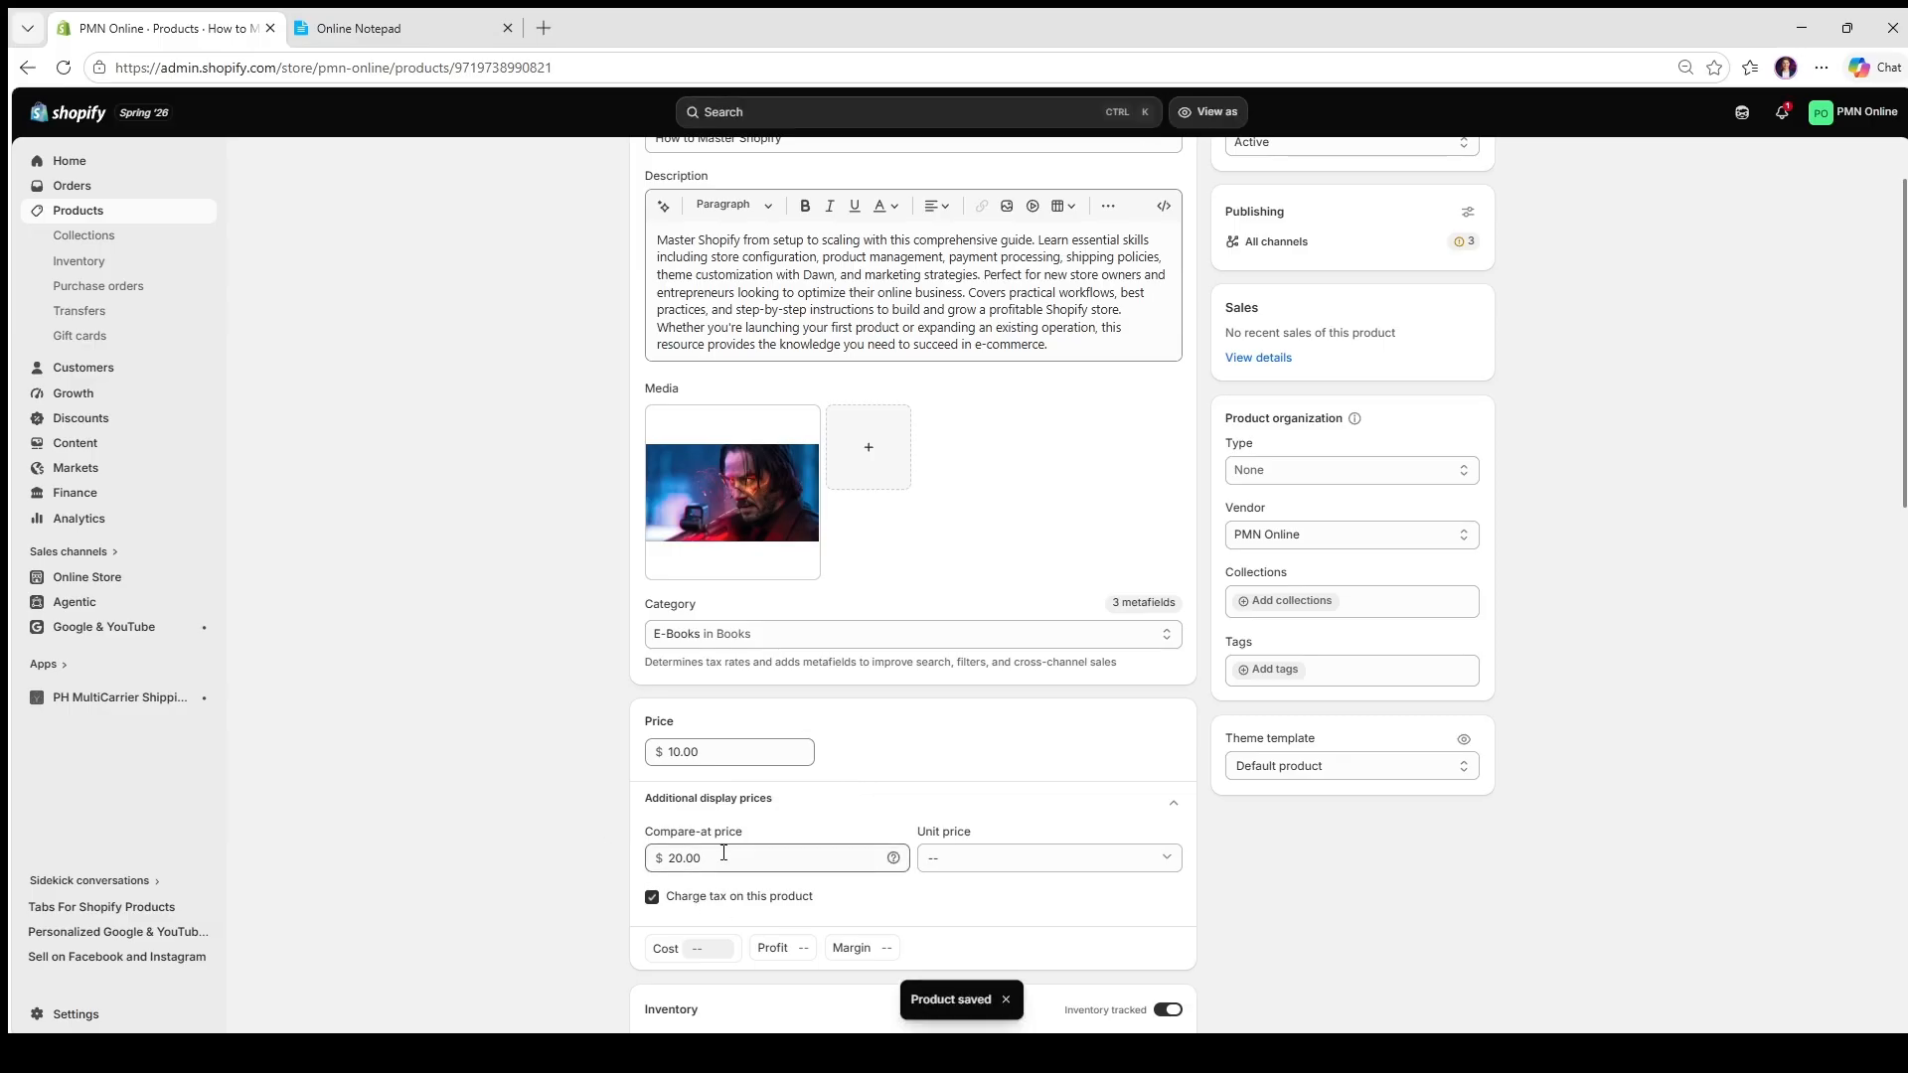
scroll(1374, 929, up, 2)
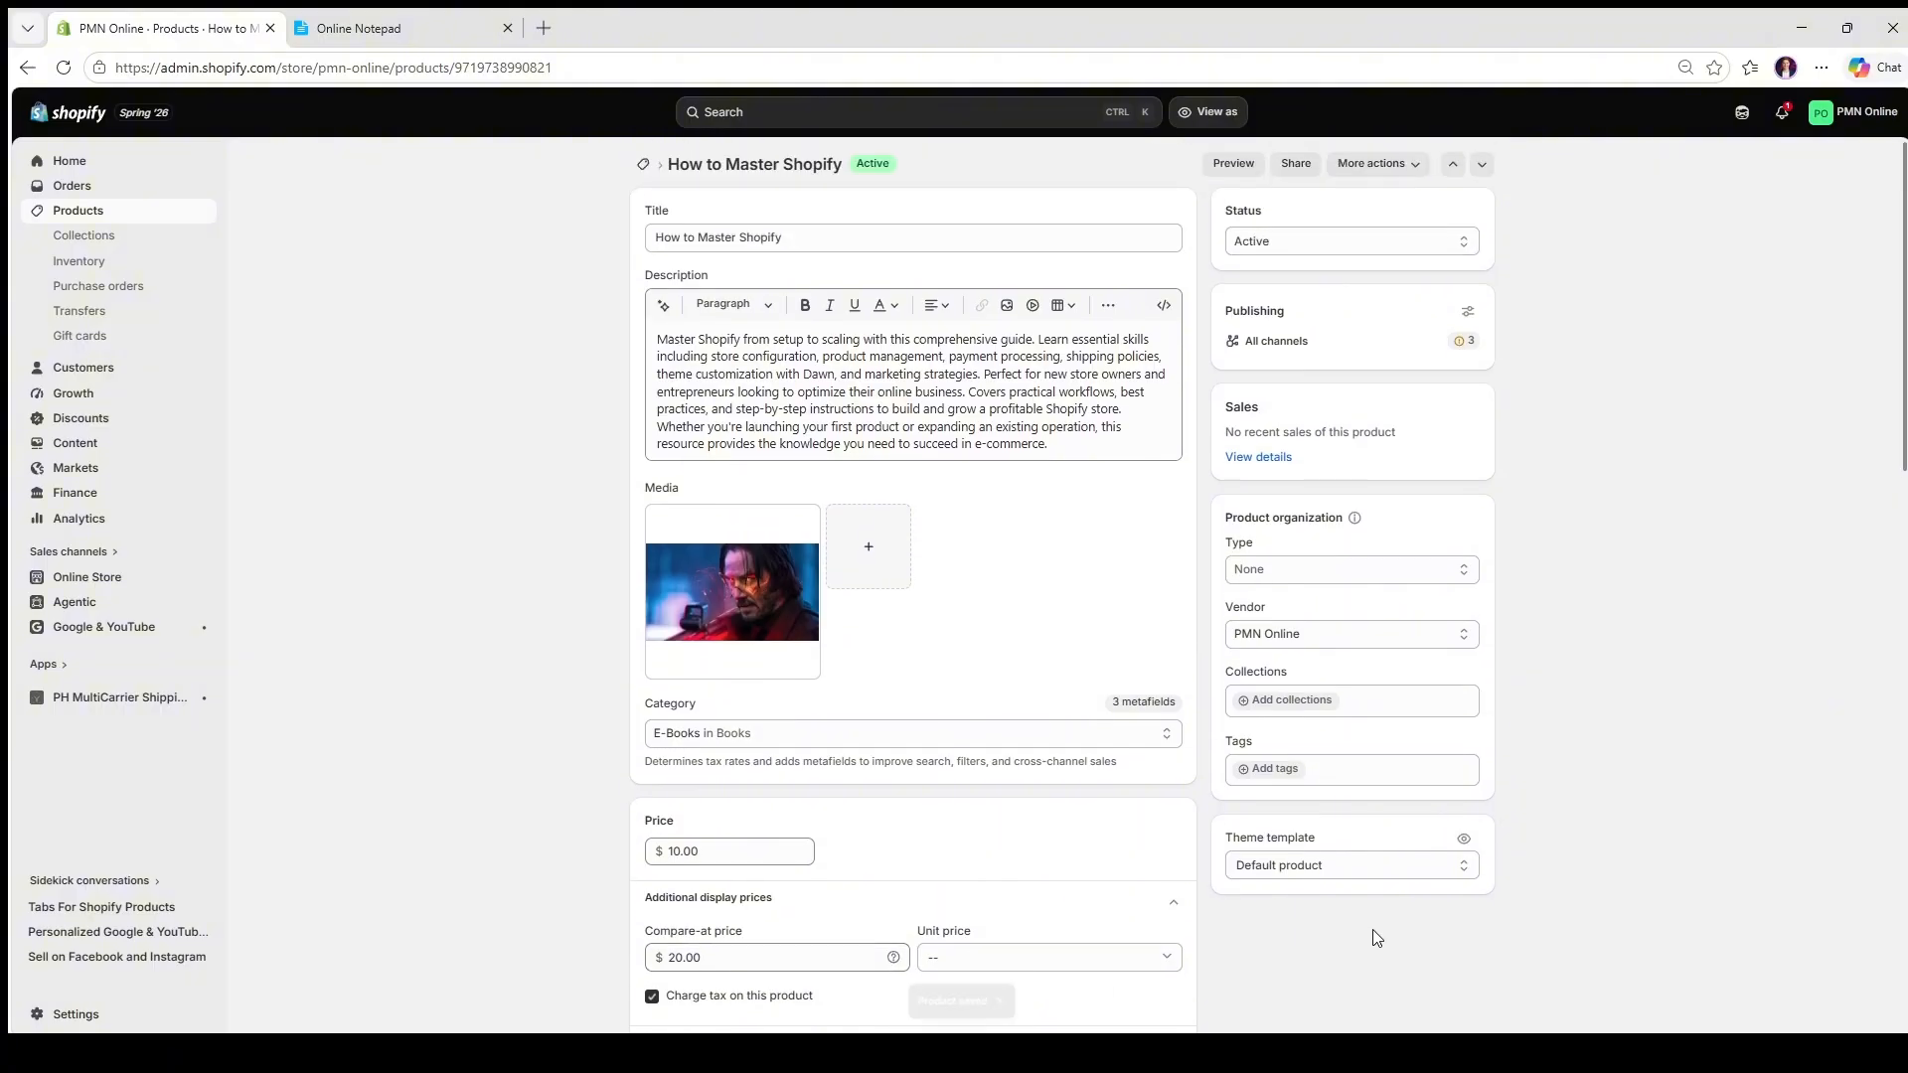
scroll(1374, 929, down, 6)
scroll(1373, 928, up, 6)
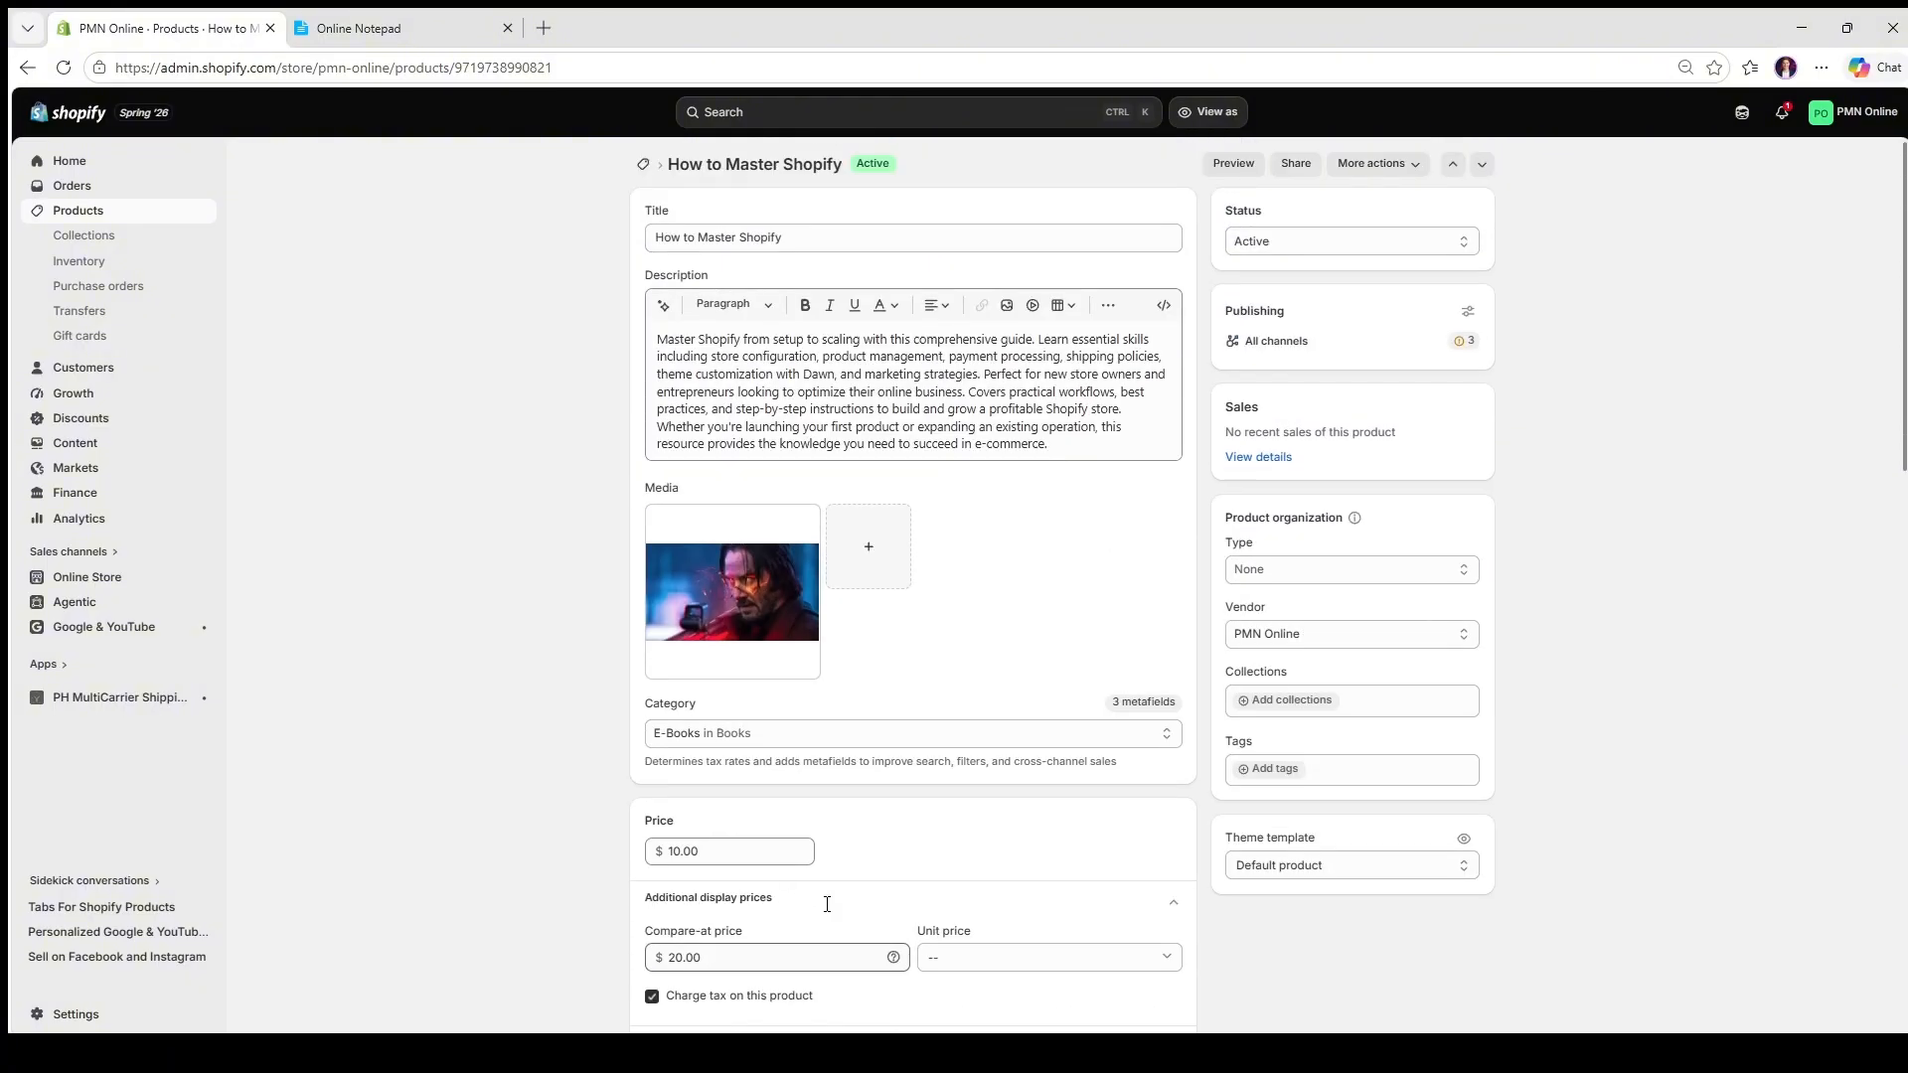
Step: Open the India market from the store's markets and save its pending changes
click(73, 212)
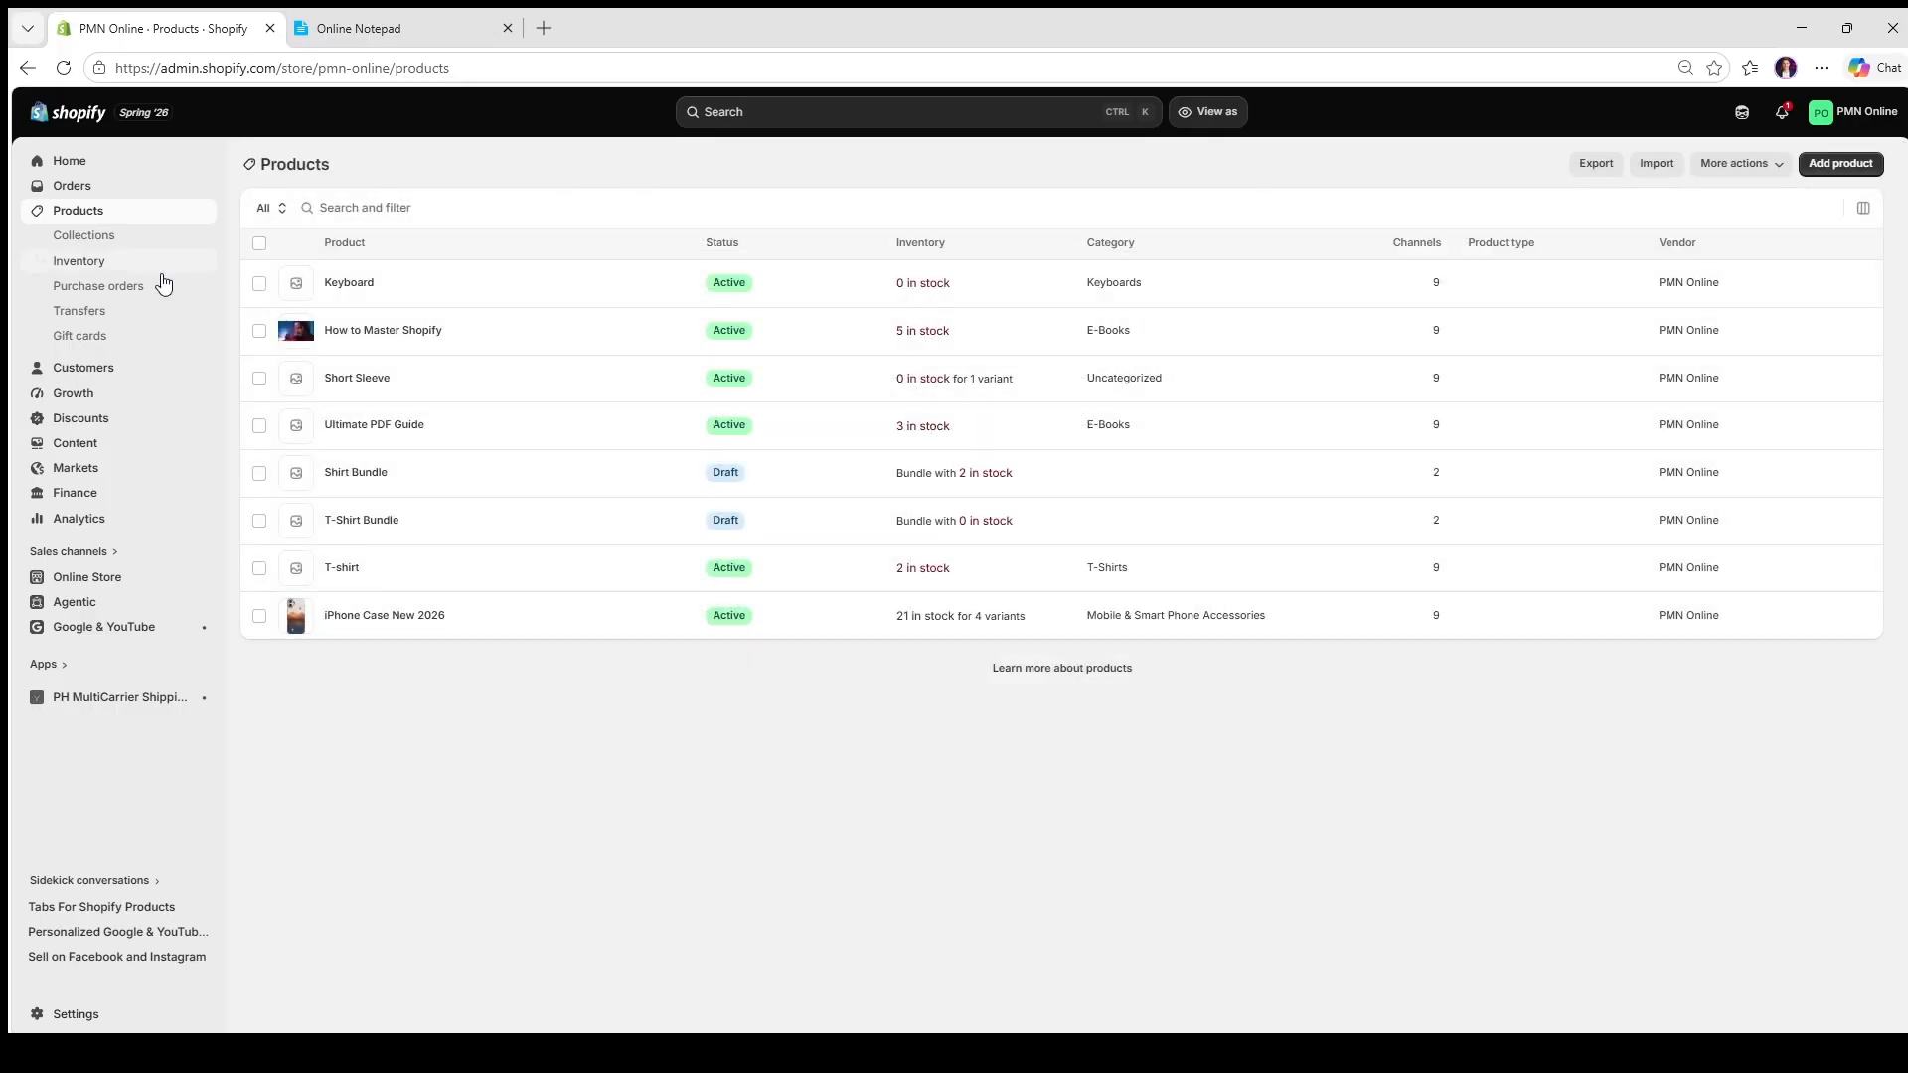
click(104, 466)
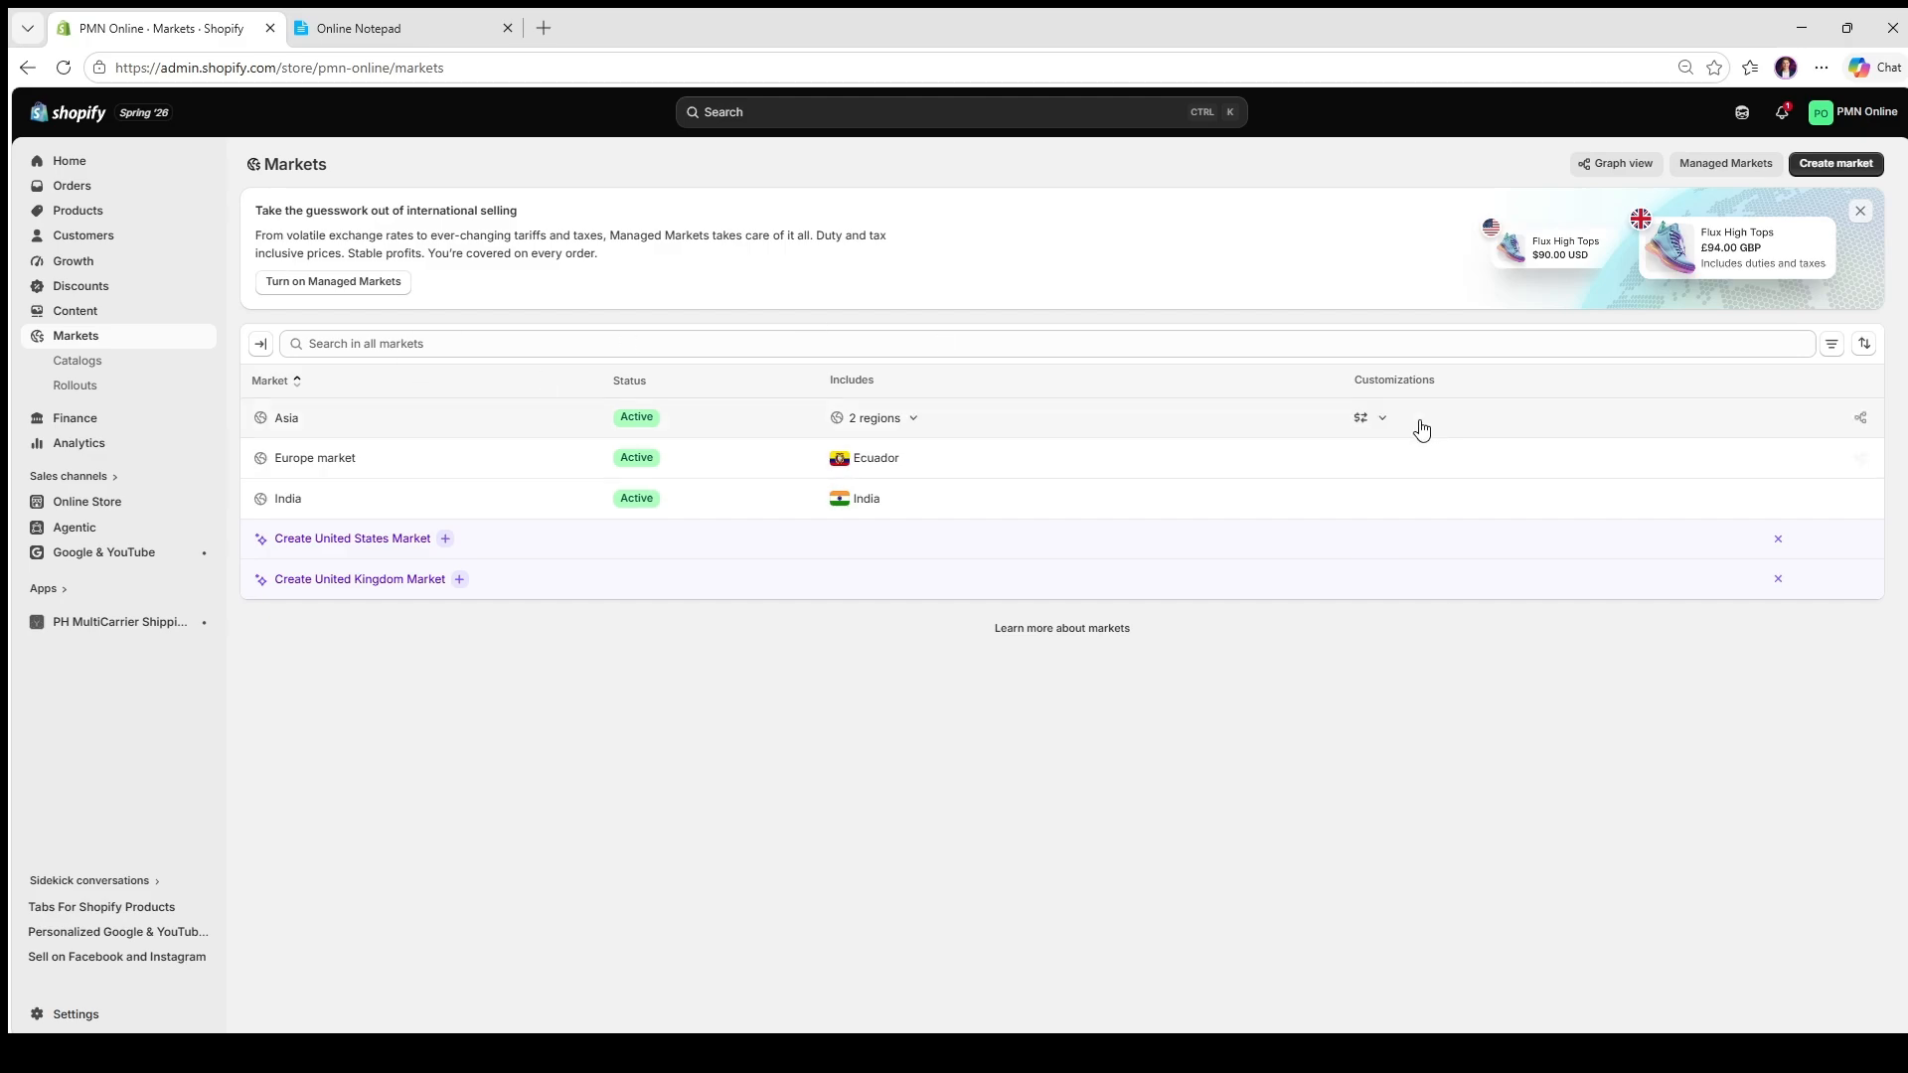
click(402, 286)
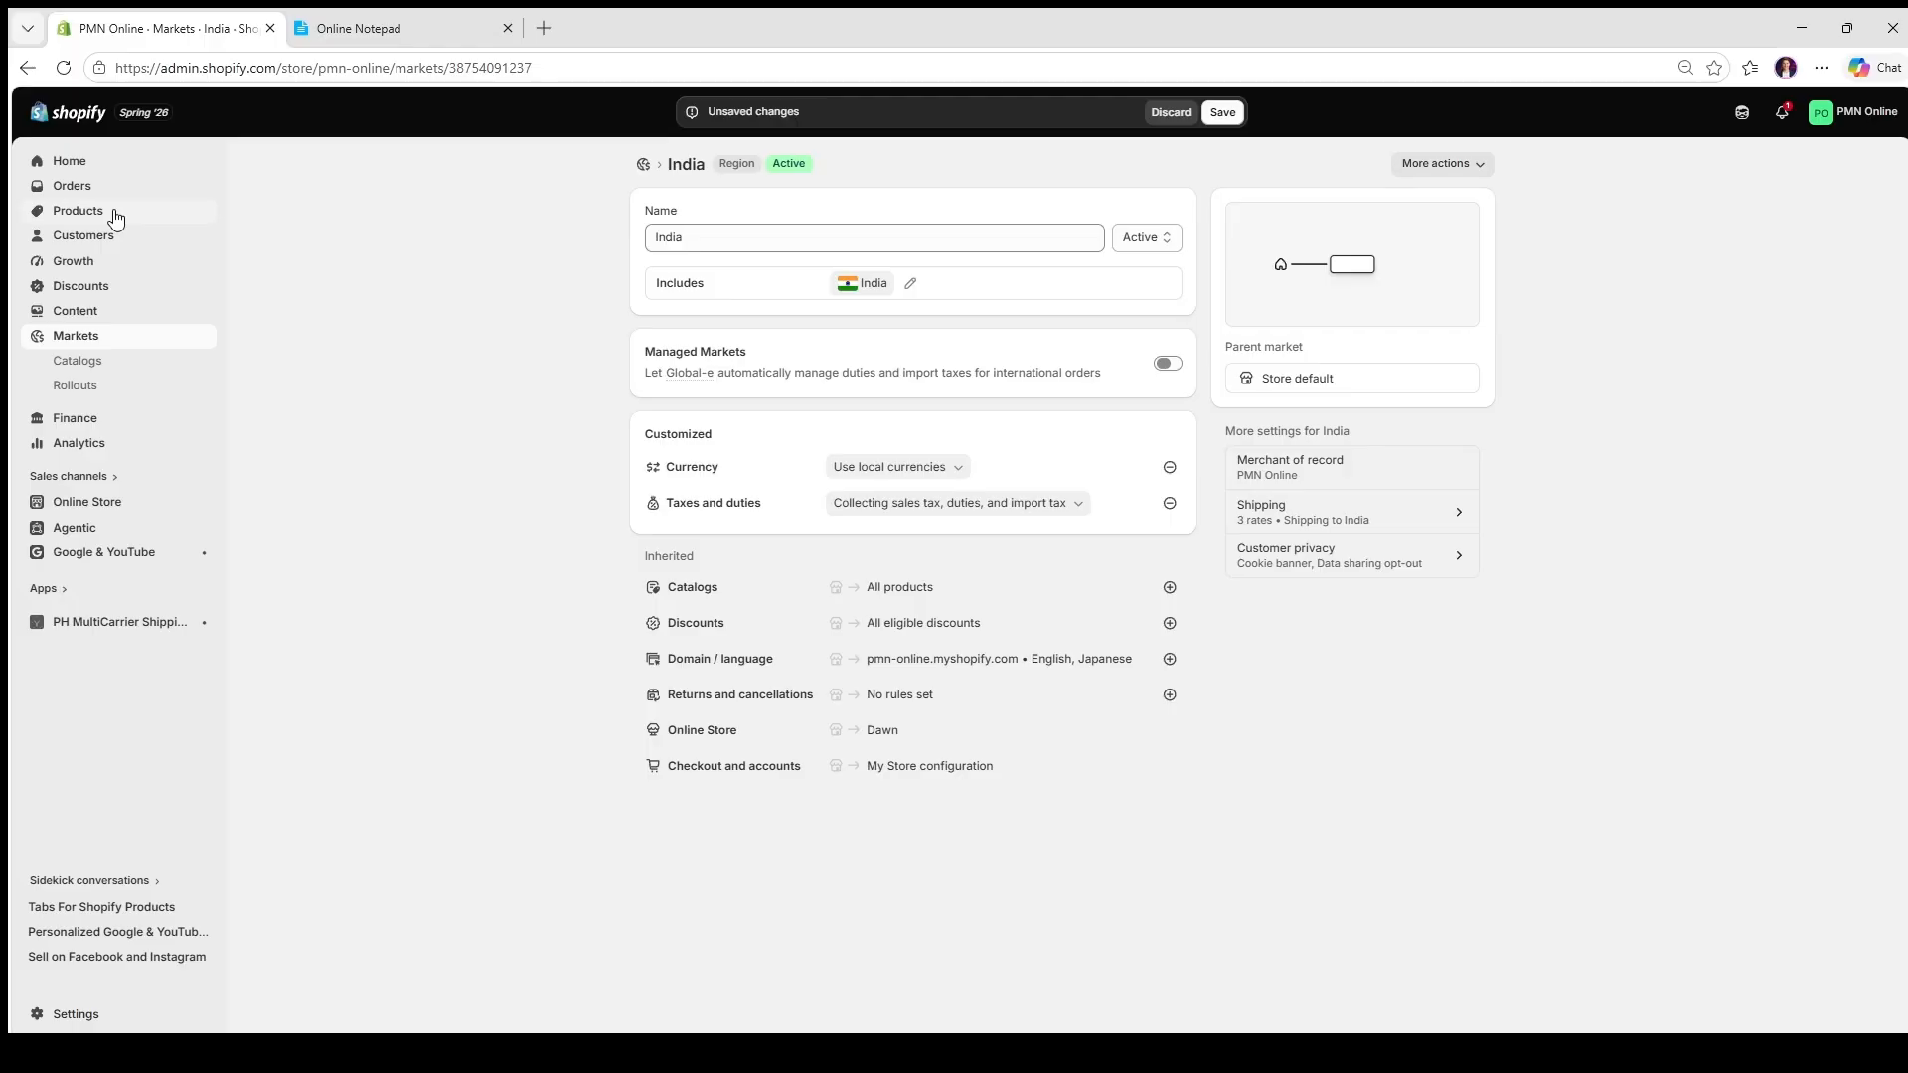
click(1222, 112)
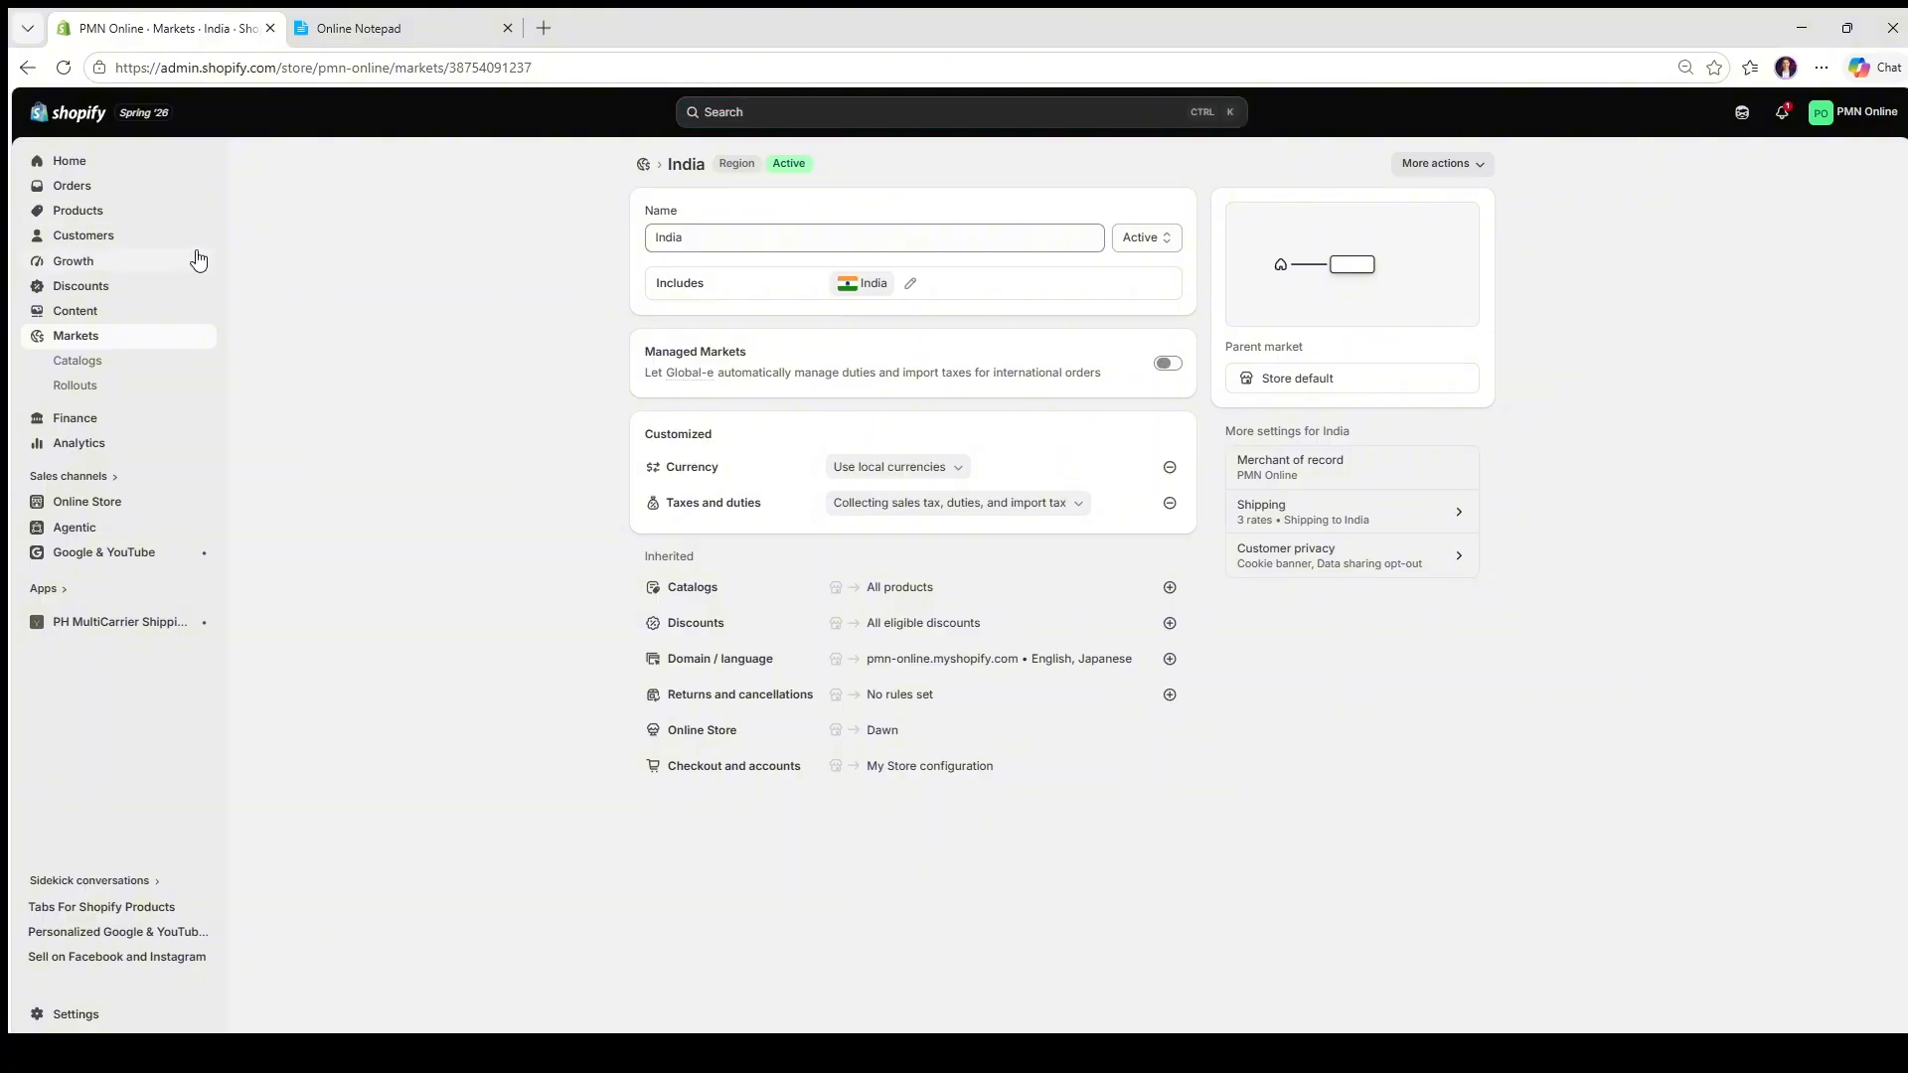
Step: Open the Keyboard product from the product list and expand its additional display prices
click(99, 211)
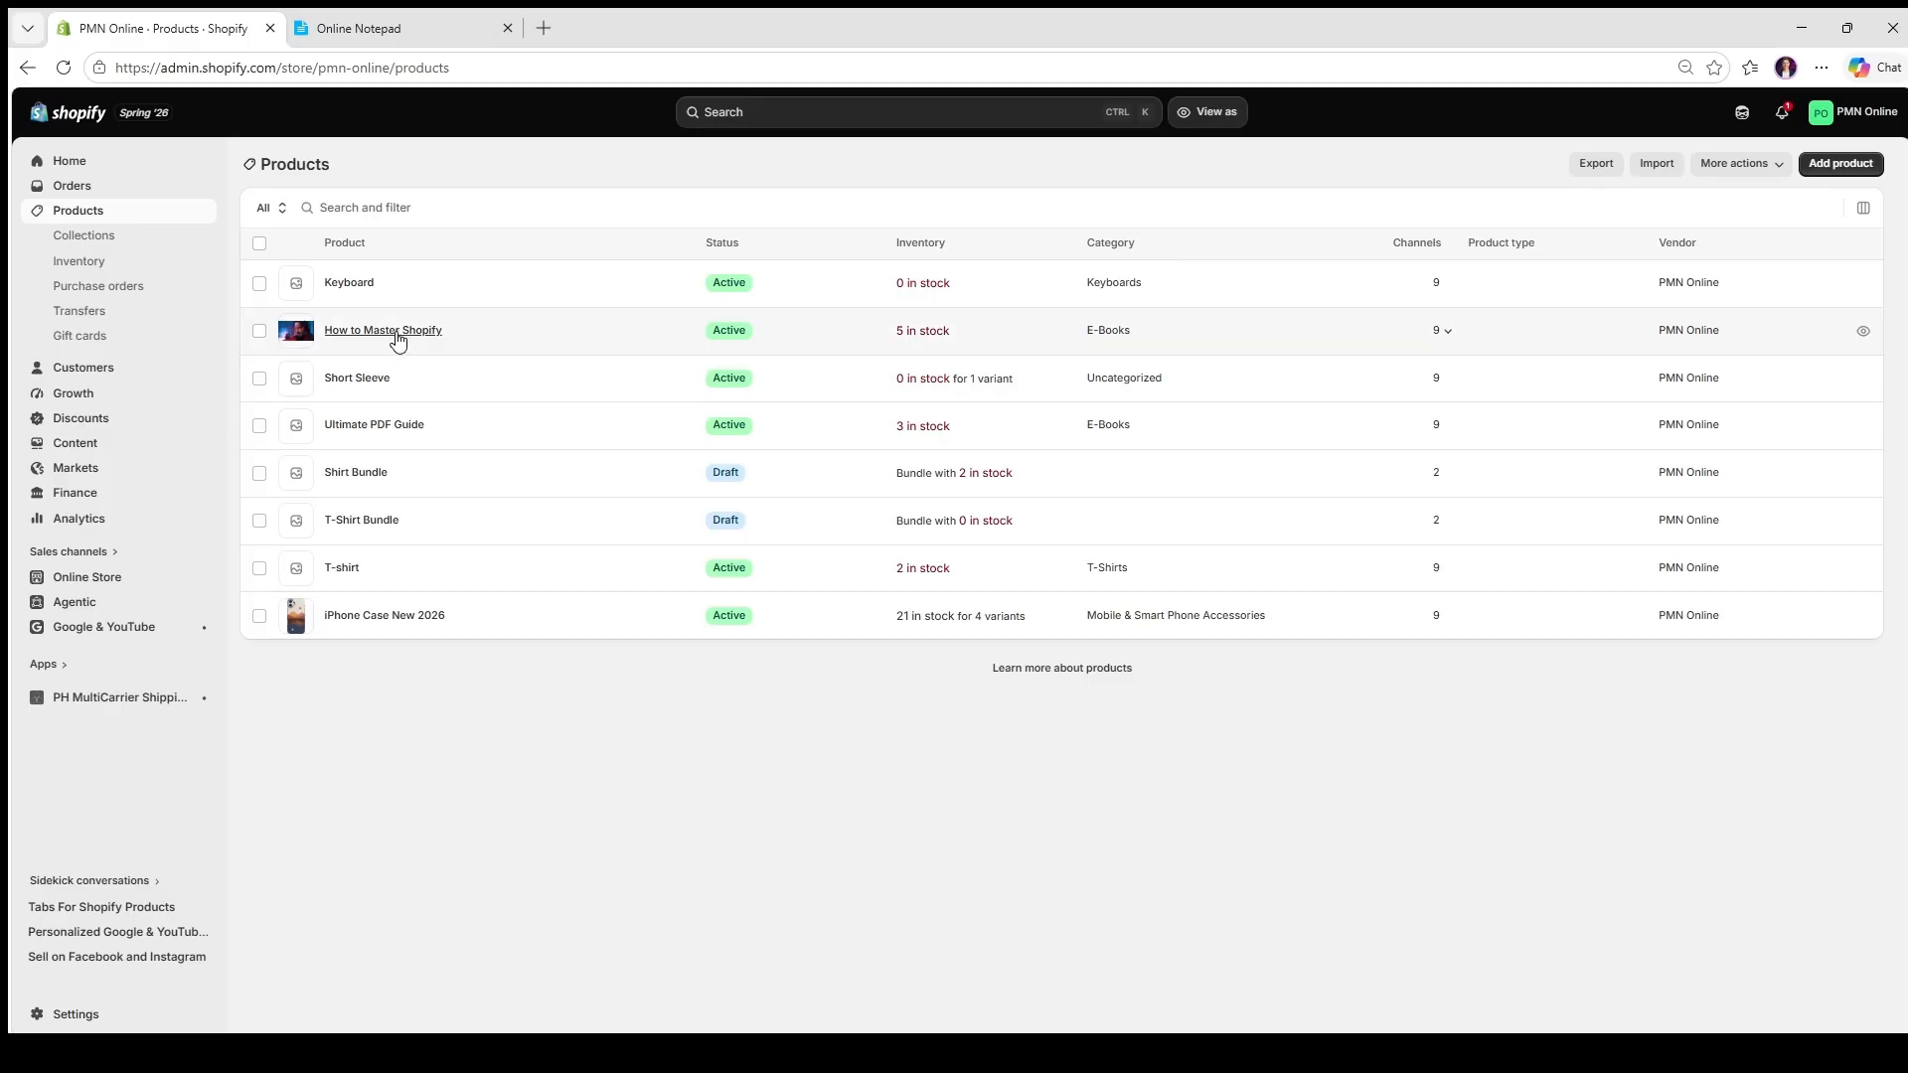
click(350, 287)
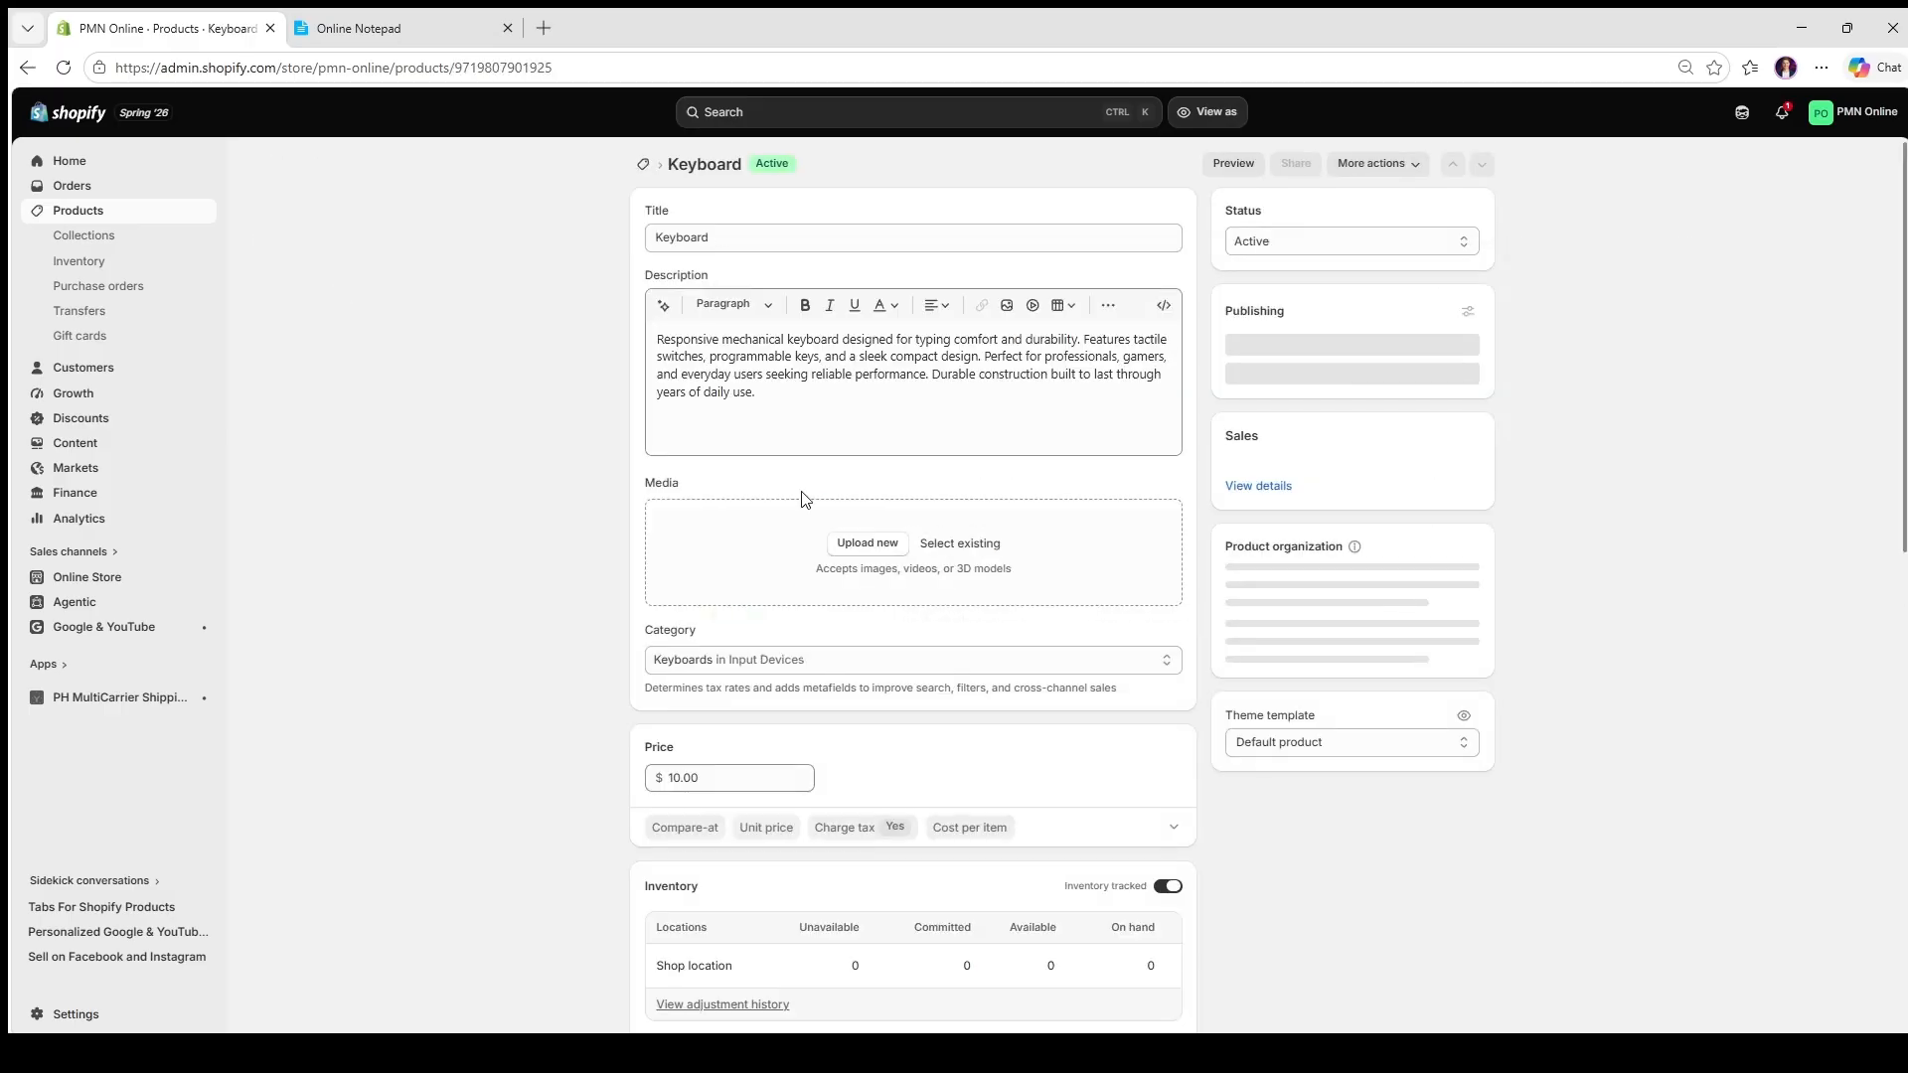
scroll(712, 540, down, 3)
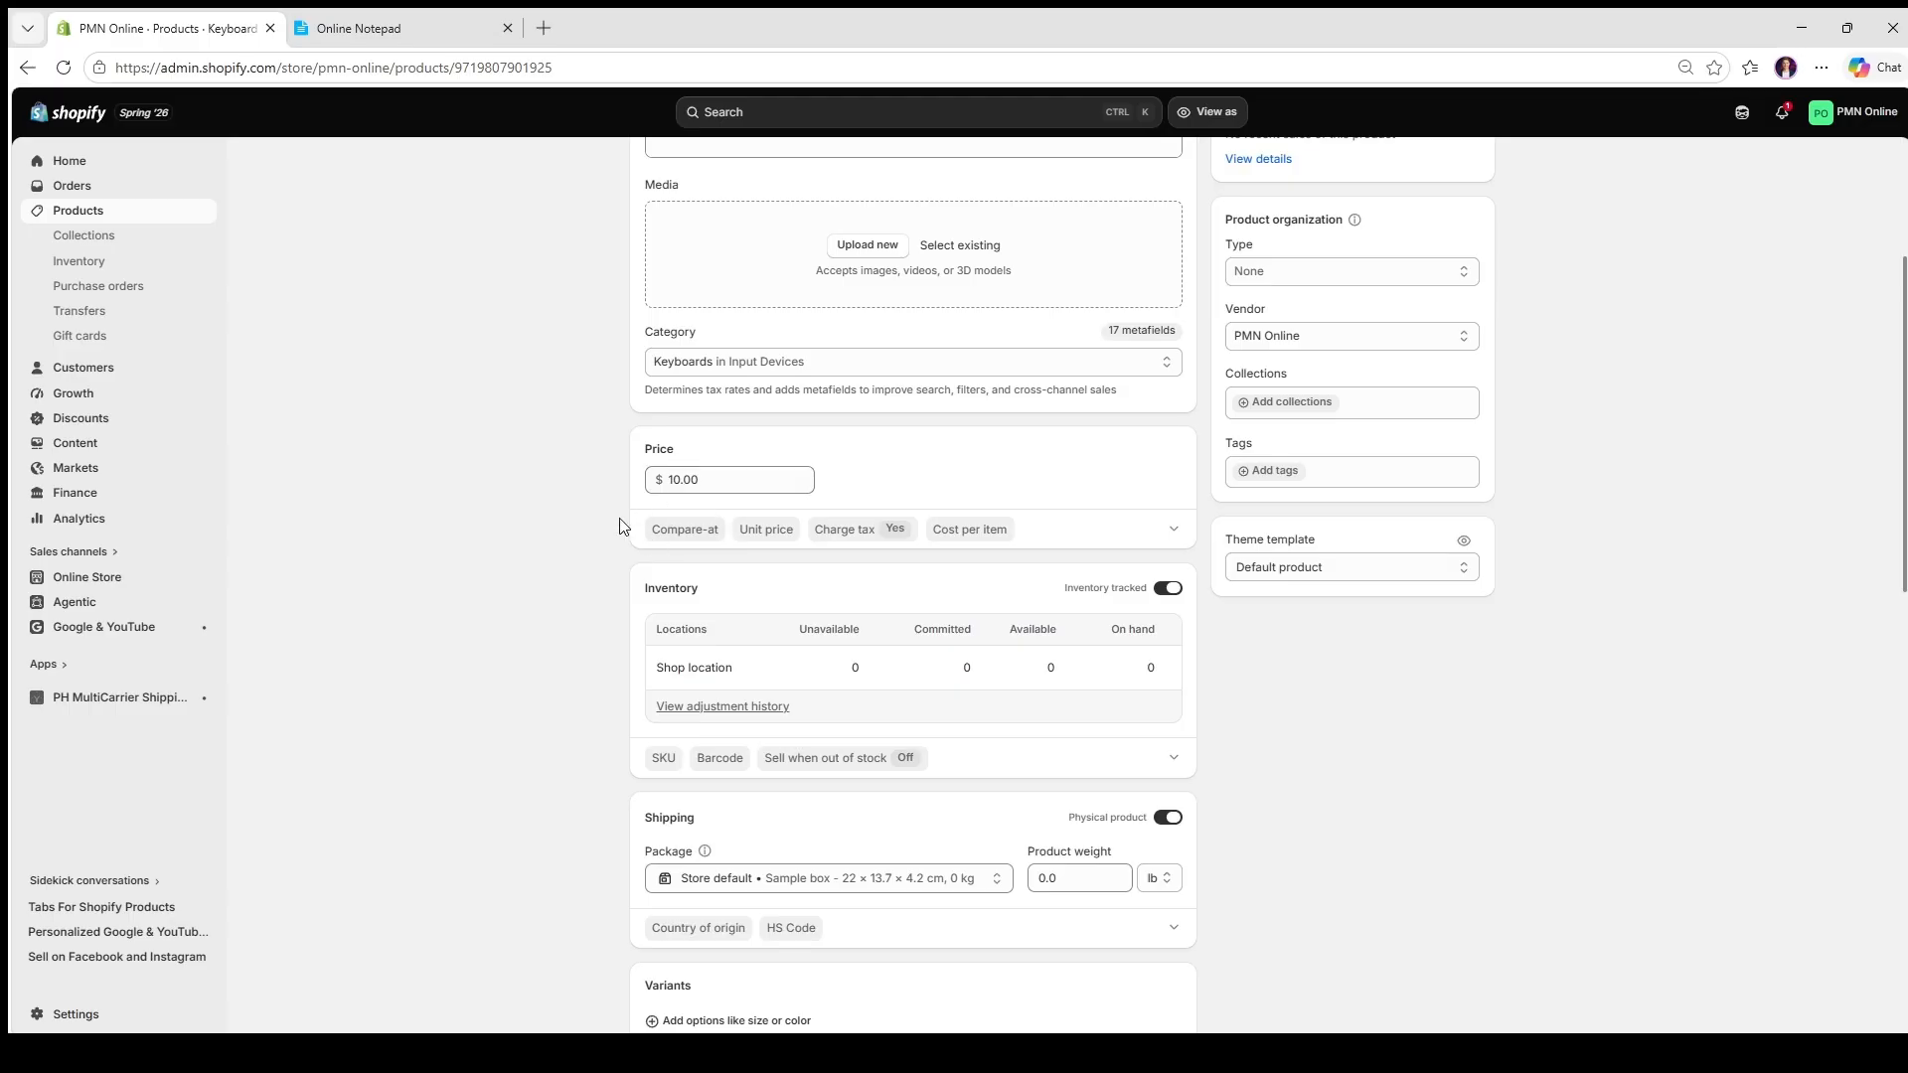
scroll(586, 666, up, 3)
click(679, 829)
scroll(726, 756, down, 2)
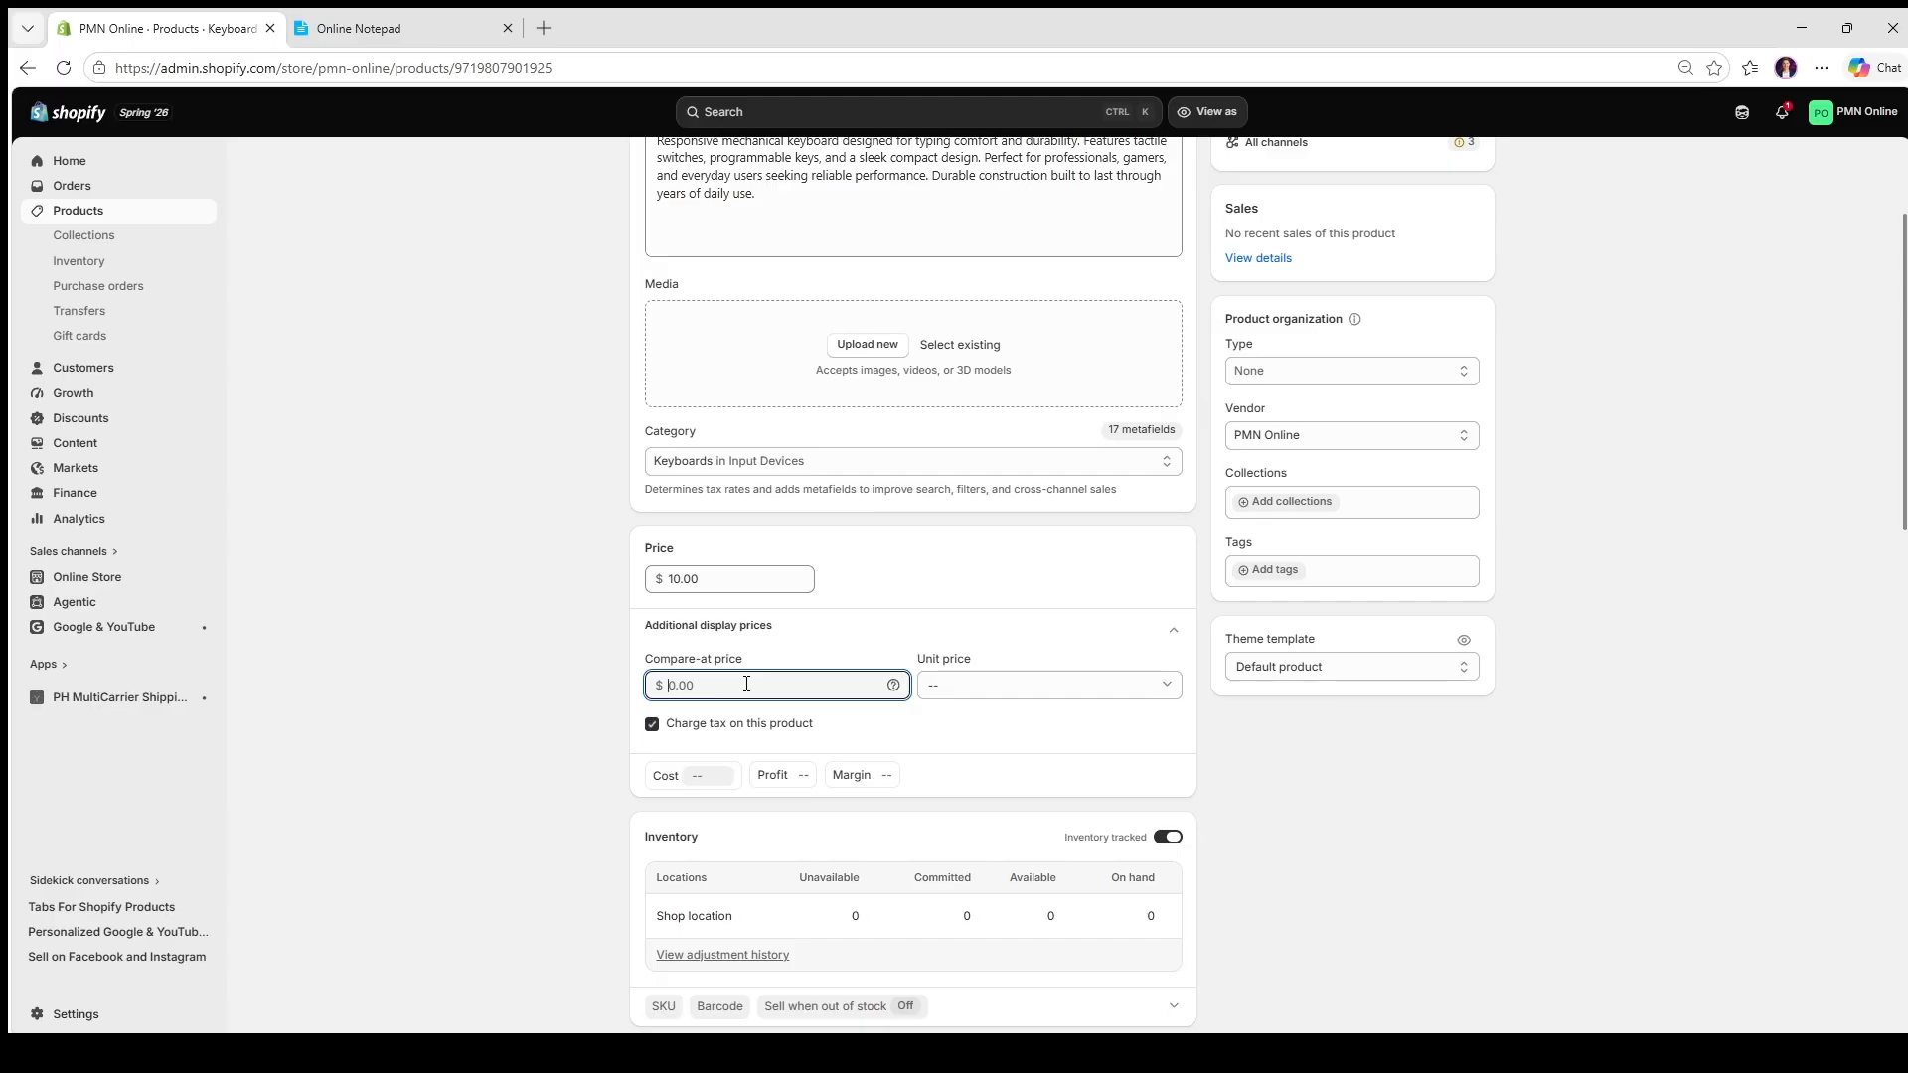
Step: Set the Keyboard product's compare-at price to $50.00
text(200)
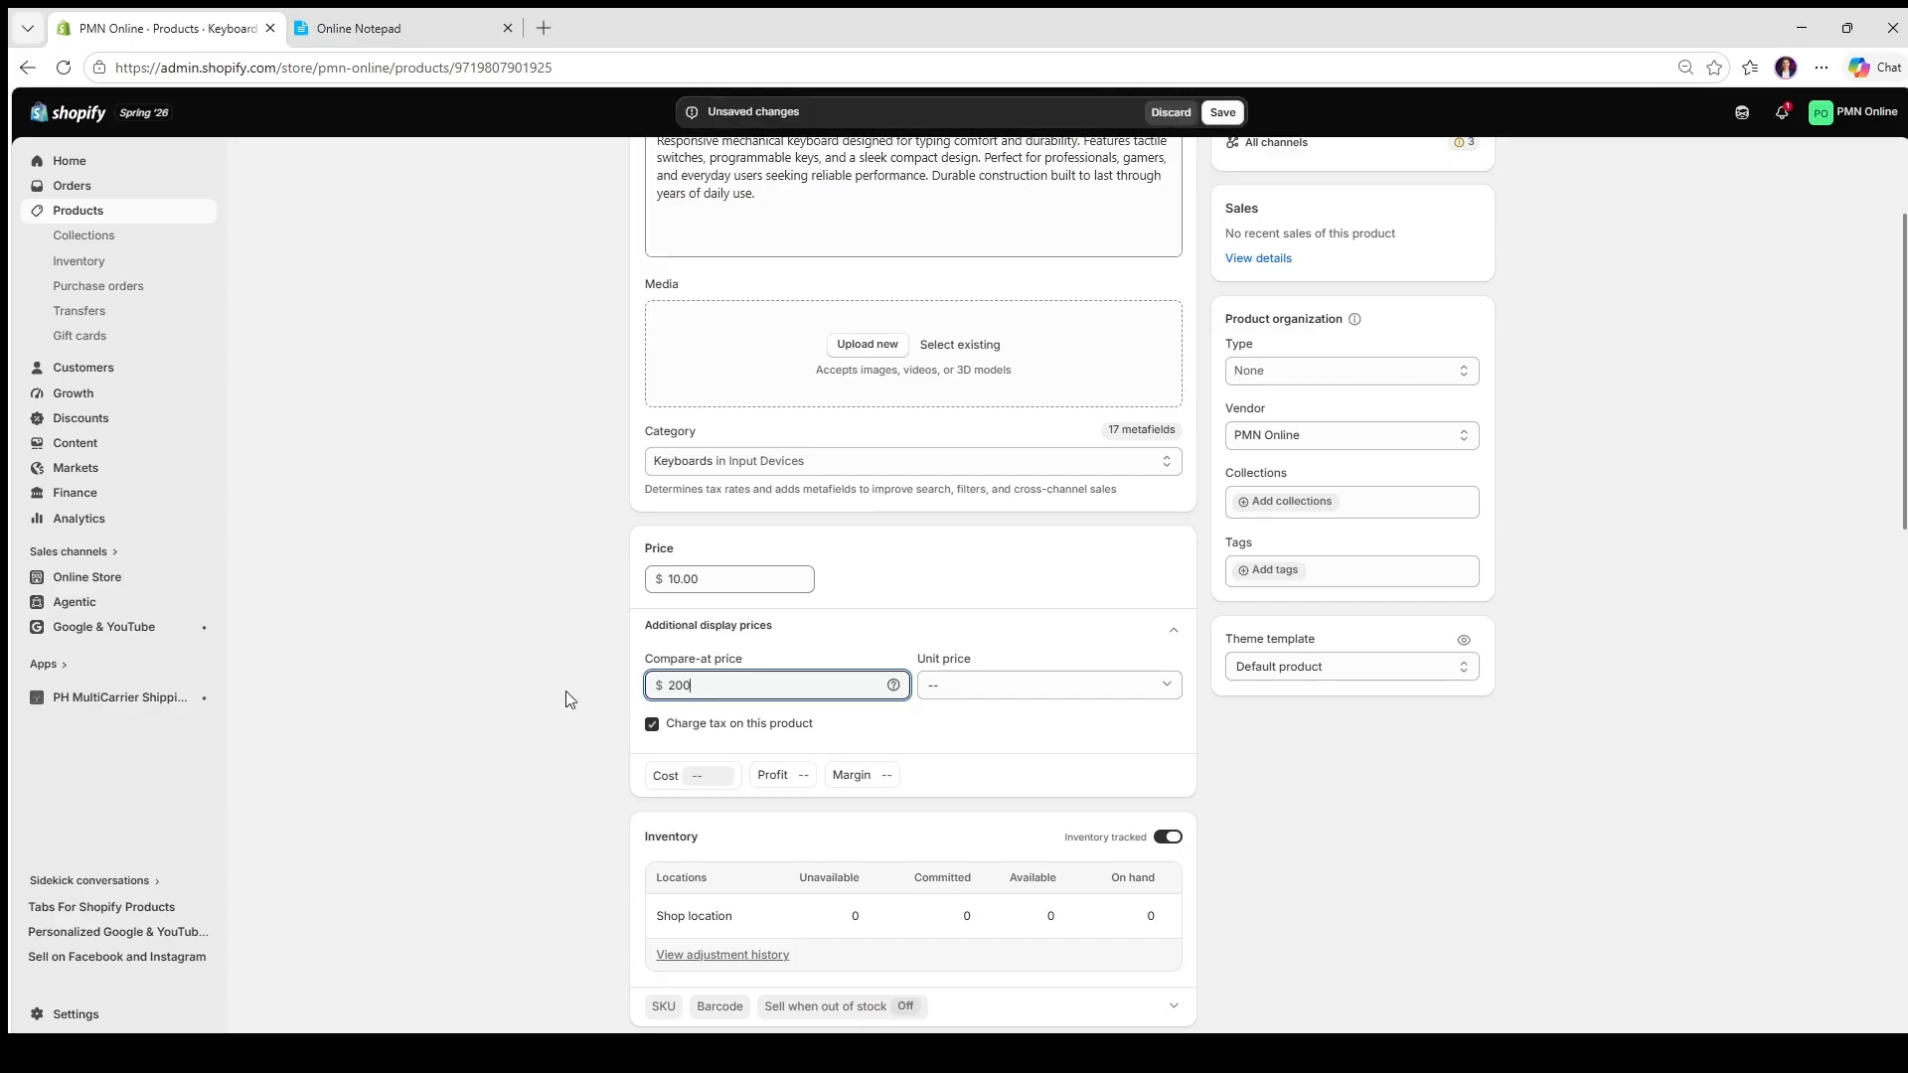
key(BackSpace)
key(BackSpace)
key(BackSpace)
text(50)
Step: Set the Keyboard's price to $20.00 and its compare-at price to $30.00, and save the product
drag(708, 584, 652, 580)
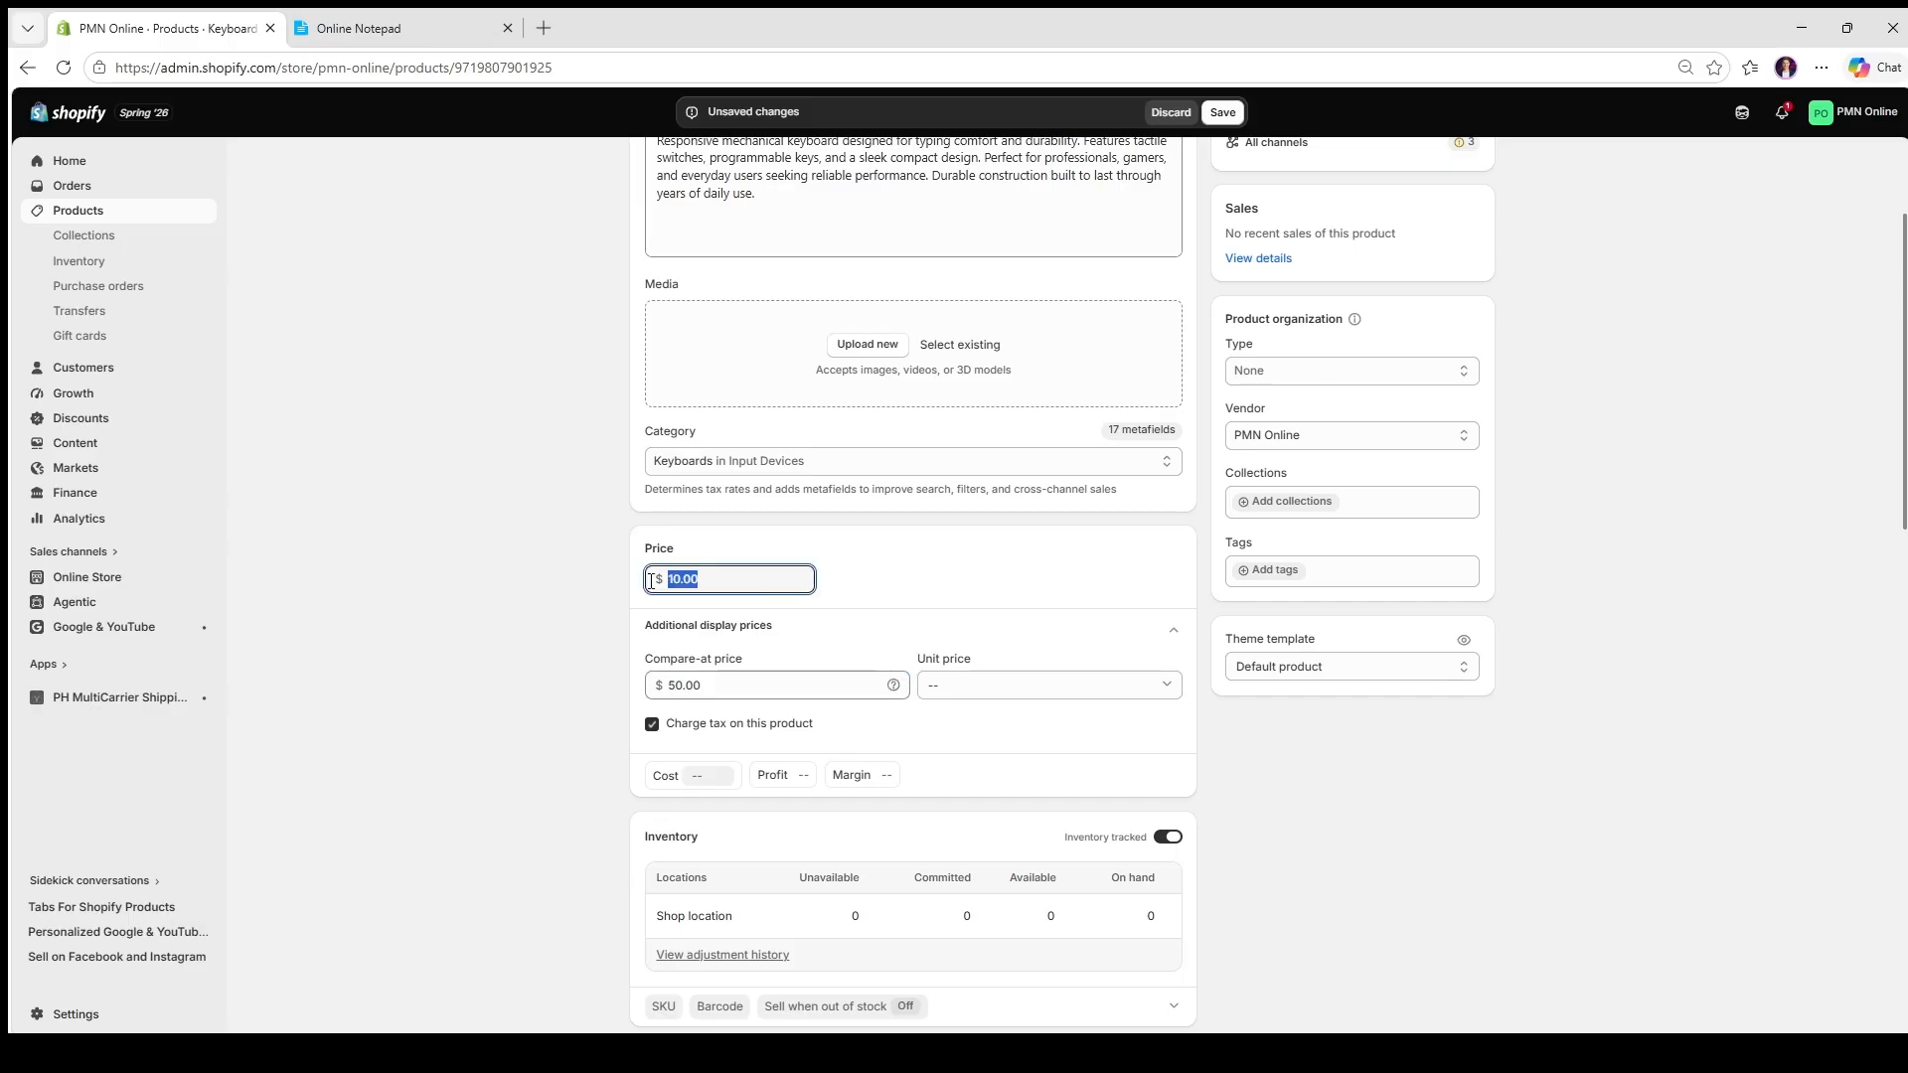
text(20)
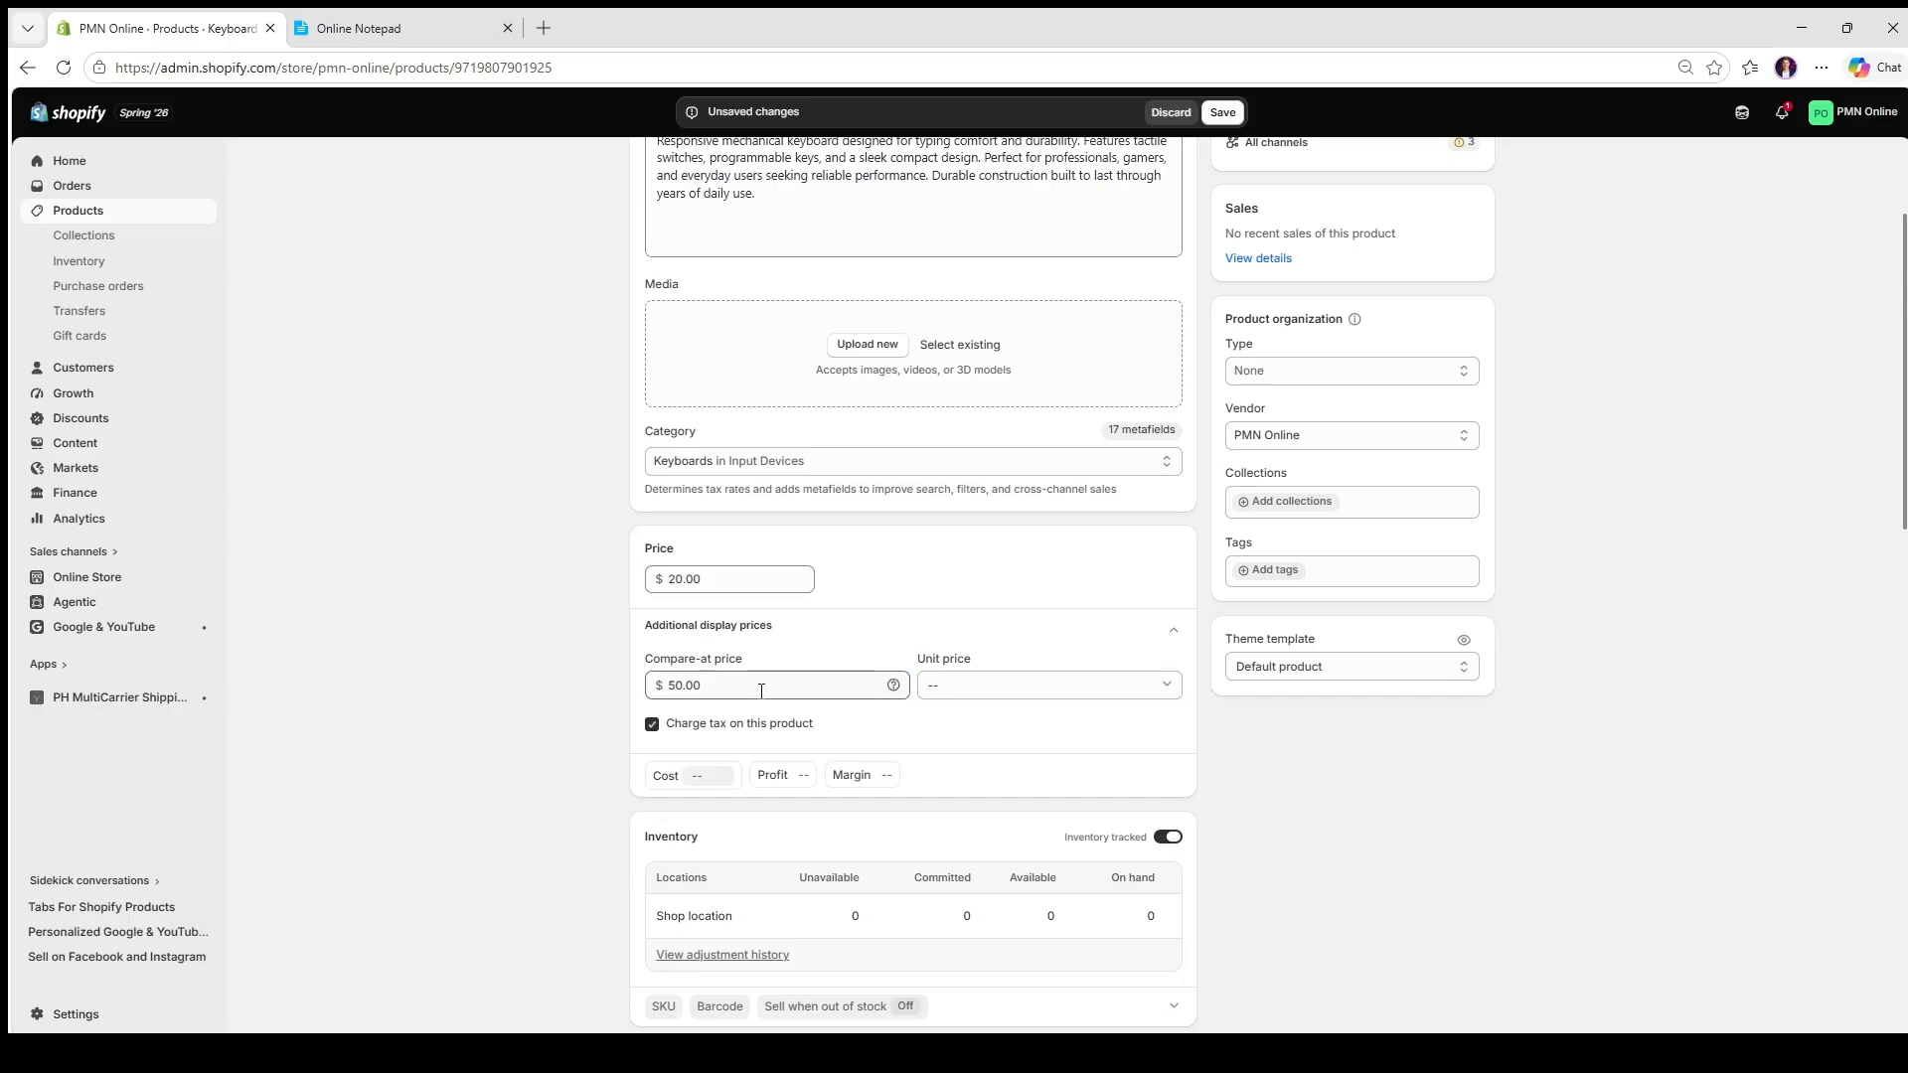
drag(716, 686, 642, 693)
text(30)
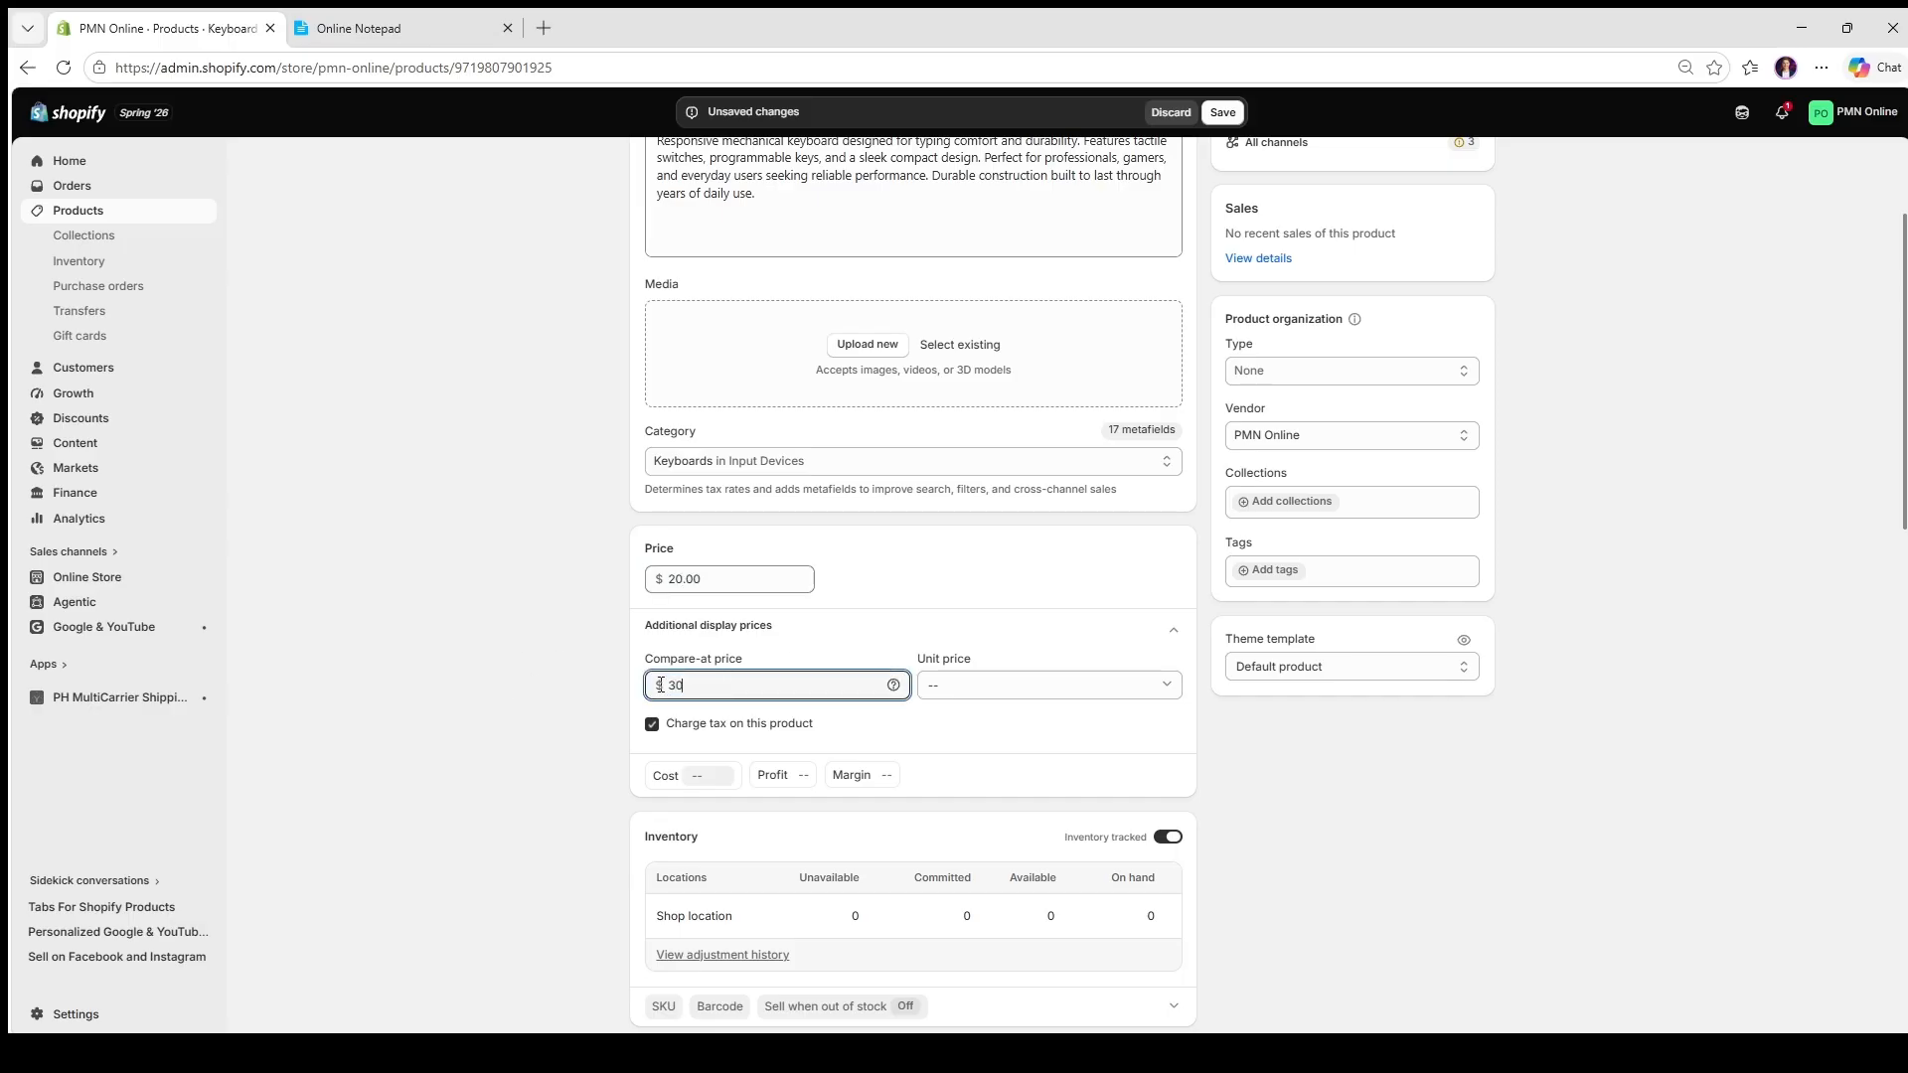
click(530, 704)
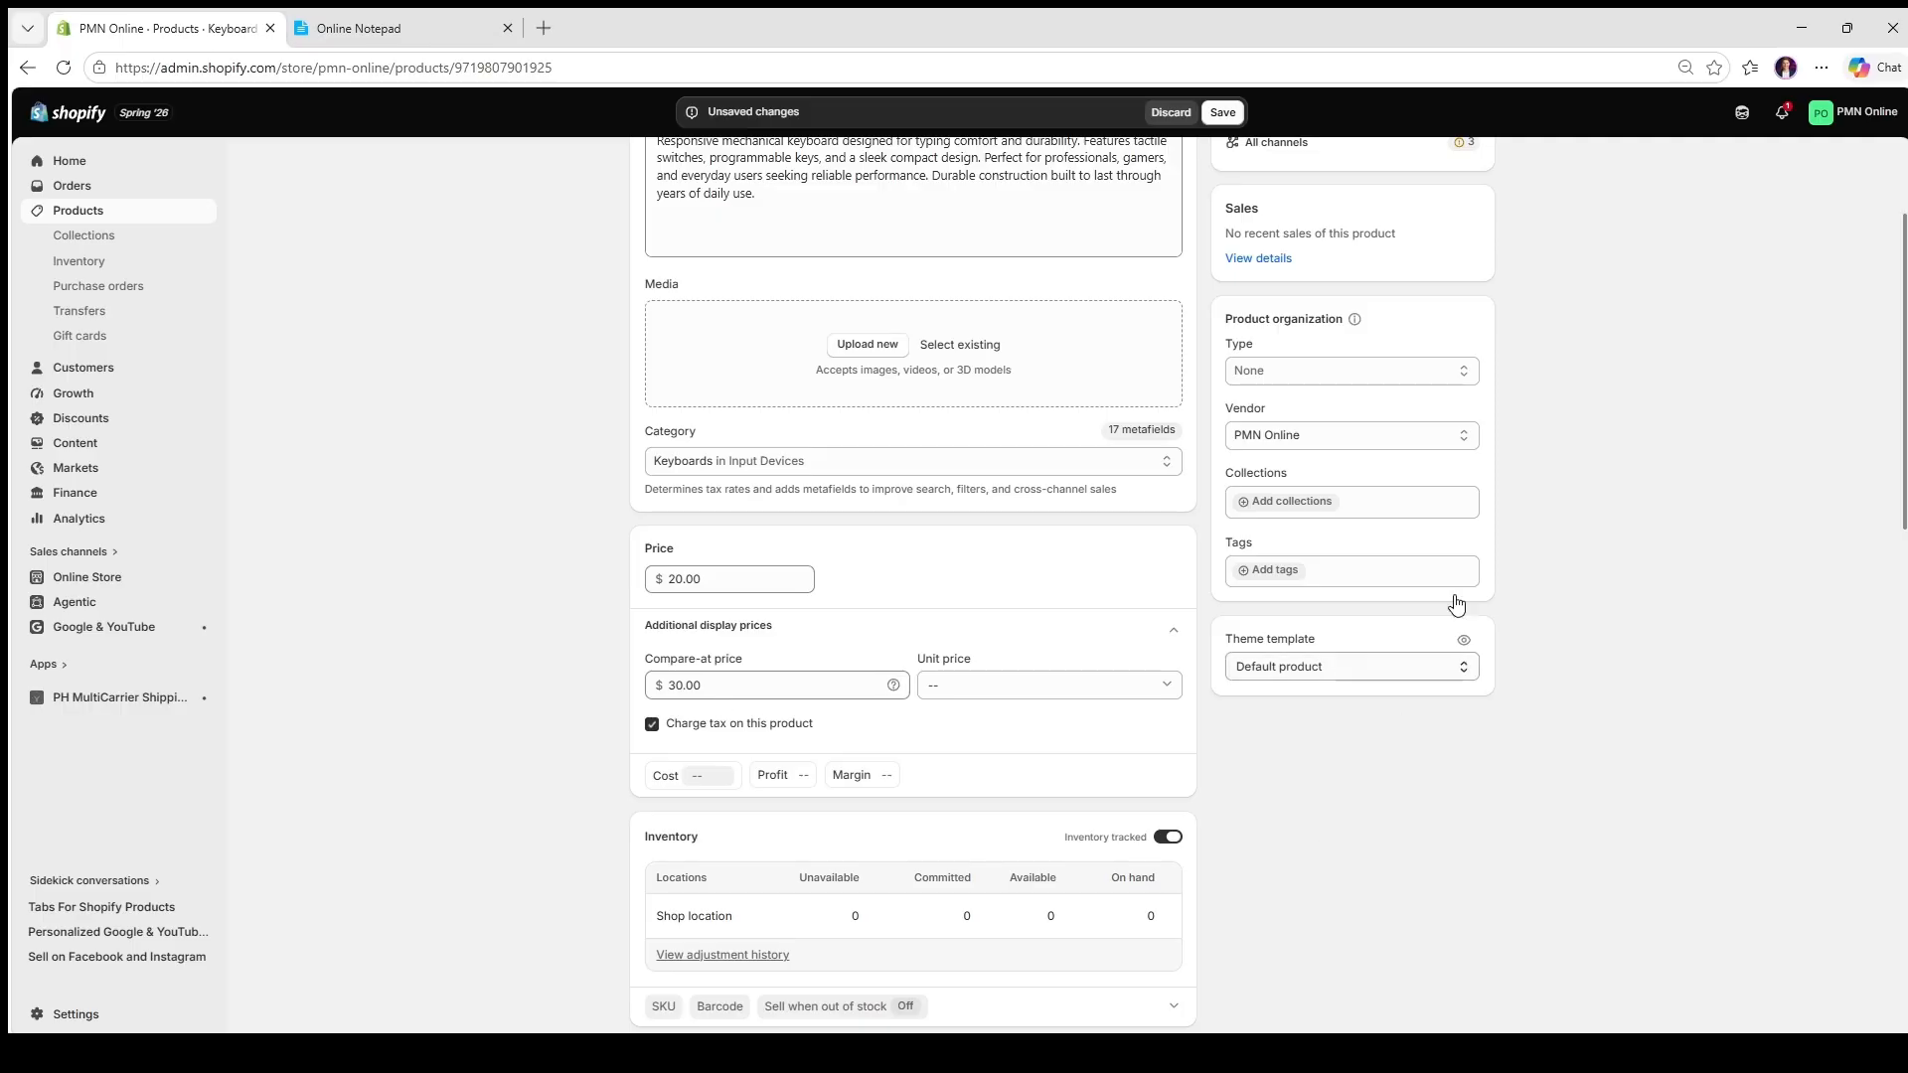
click(1222, 112)
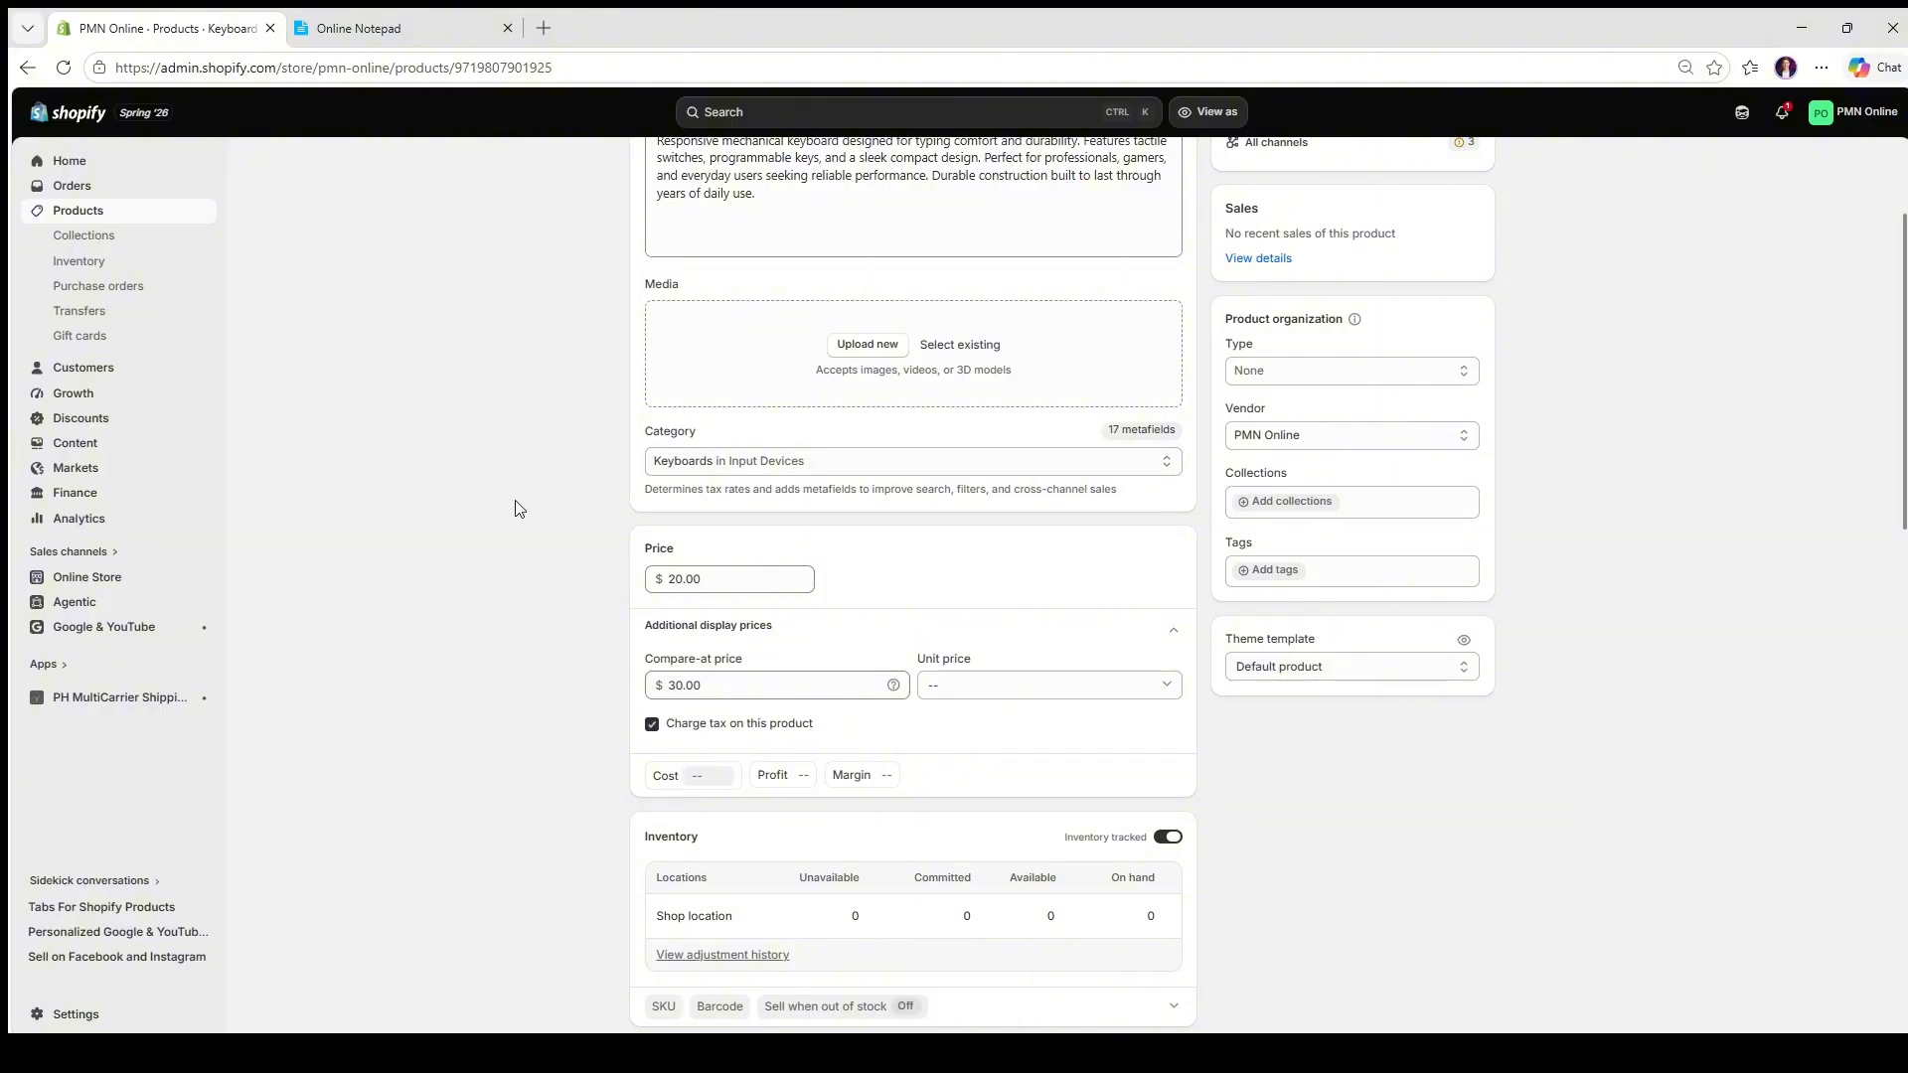
Step: Review the Keyboard product's details, including its price, compare-at price, inventory, shipping and publishing settings
scroll(542, 410, up, 2)
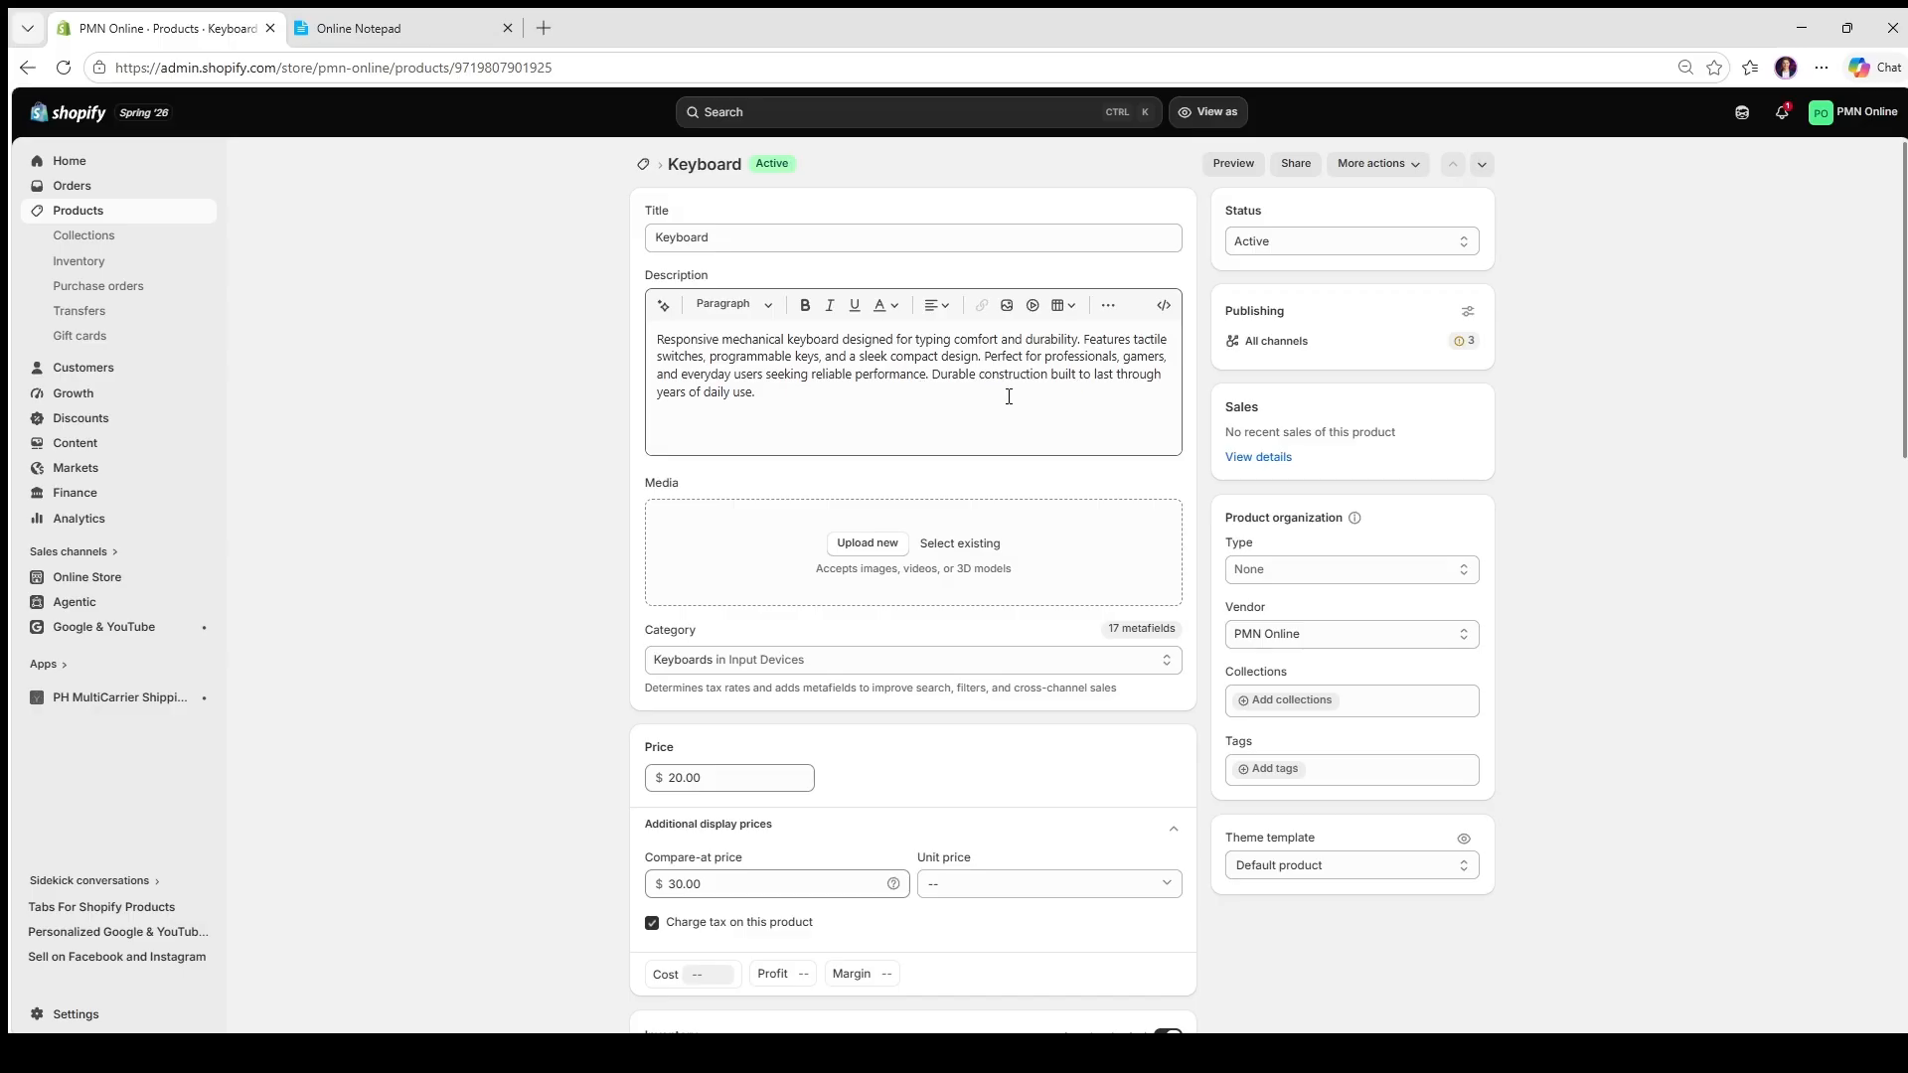
scroll(956, 661, down, 5)
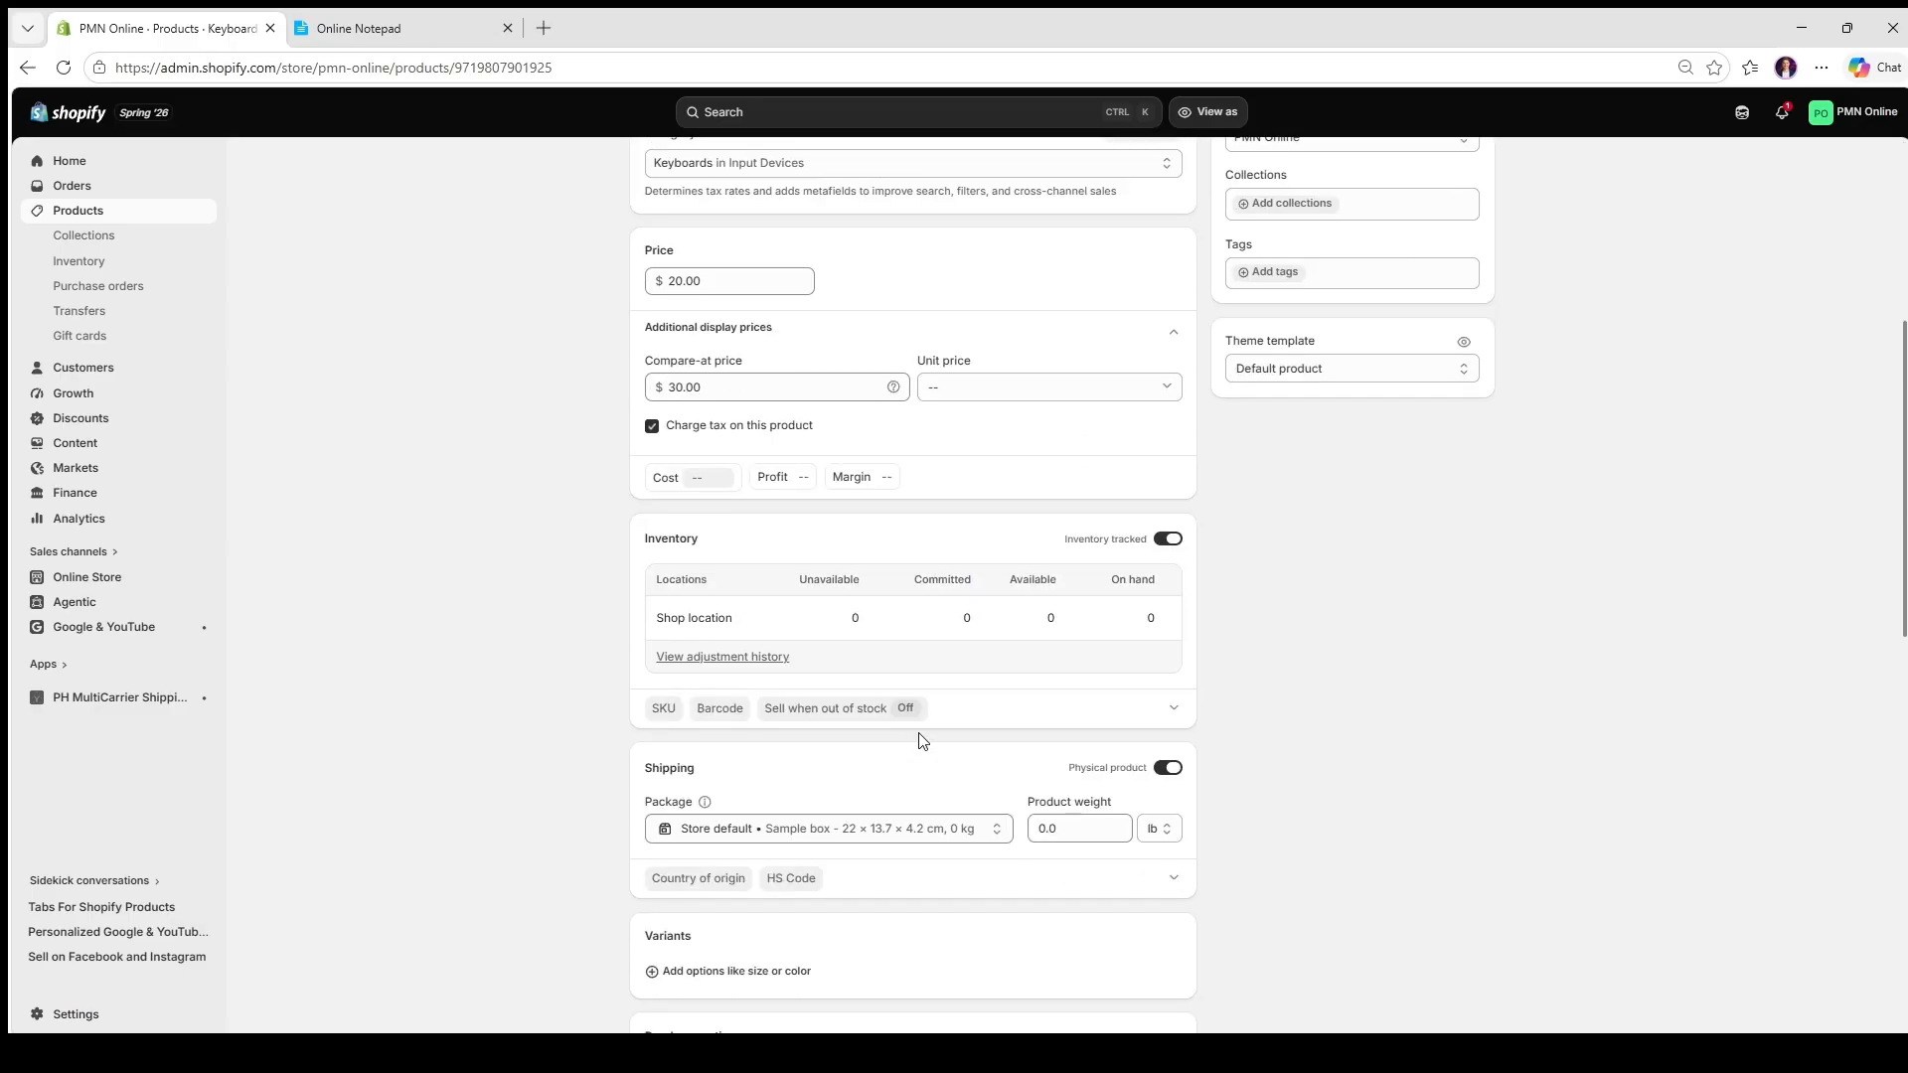
scroll(922, 740, down, 3)
scroll(779, 733, up, 8)
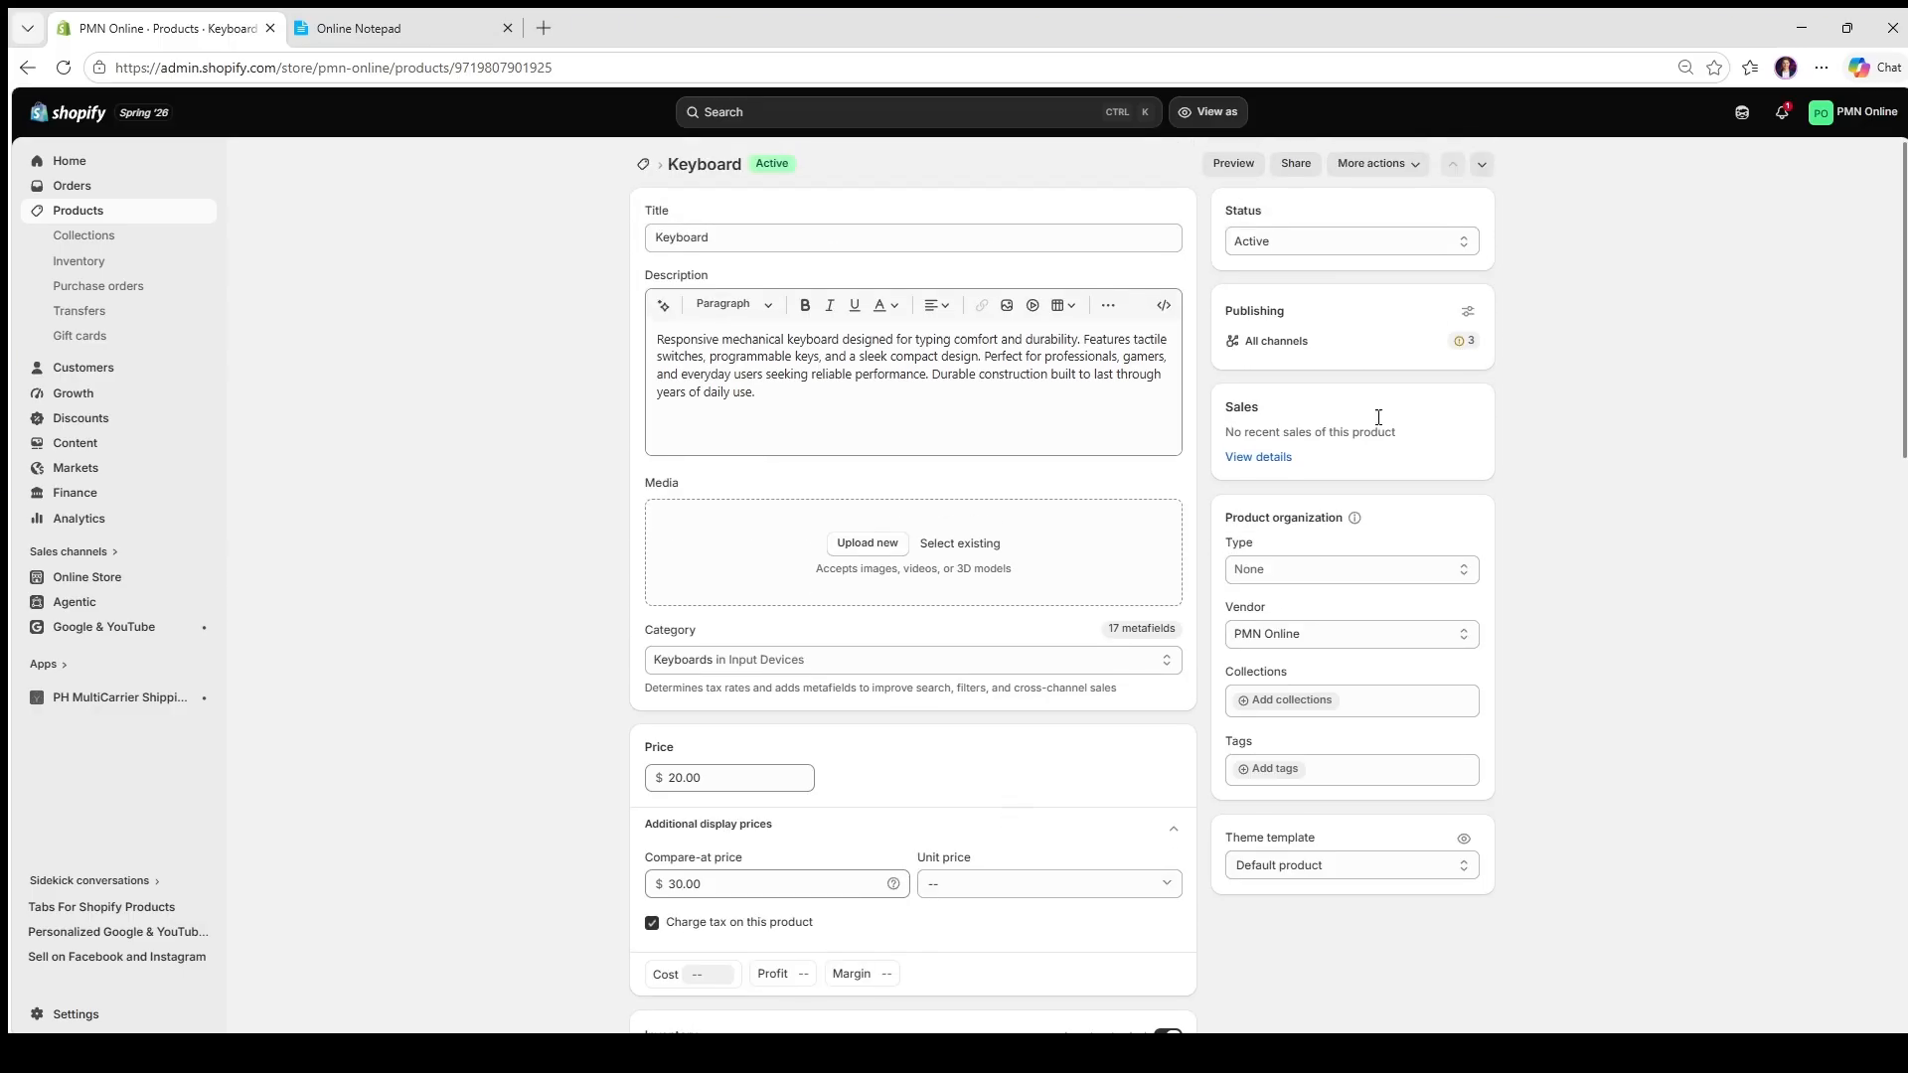
click(715, 886)
key(BackSpace)
click(473, 840)
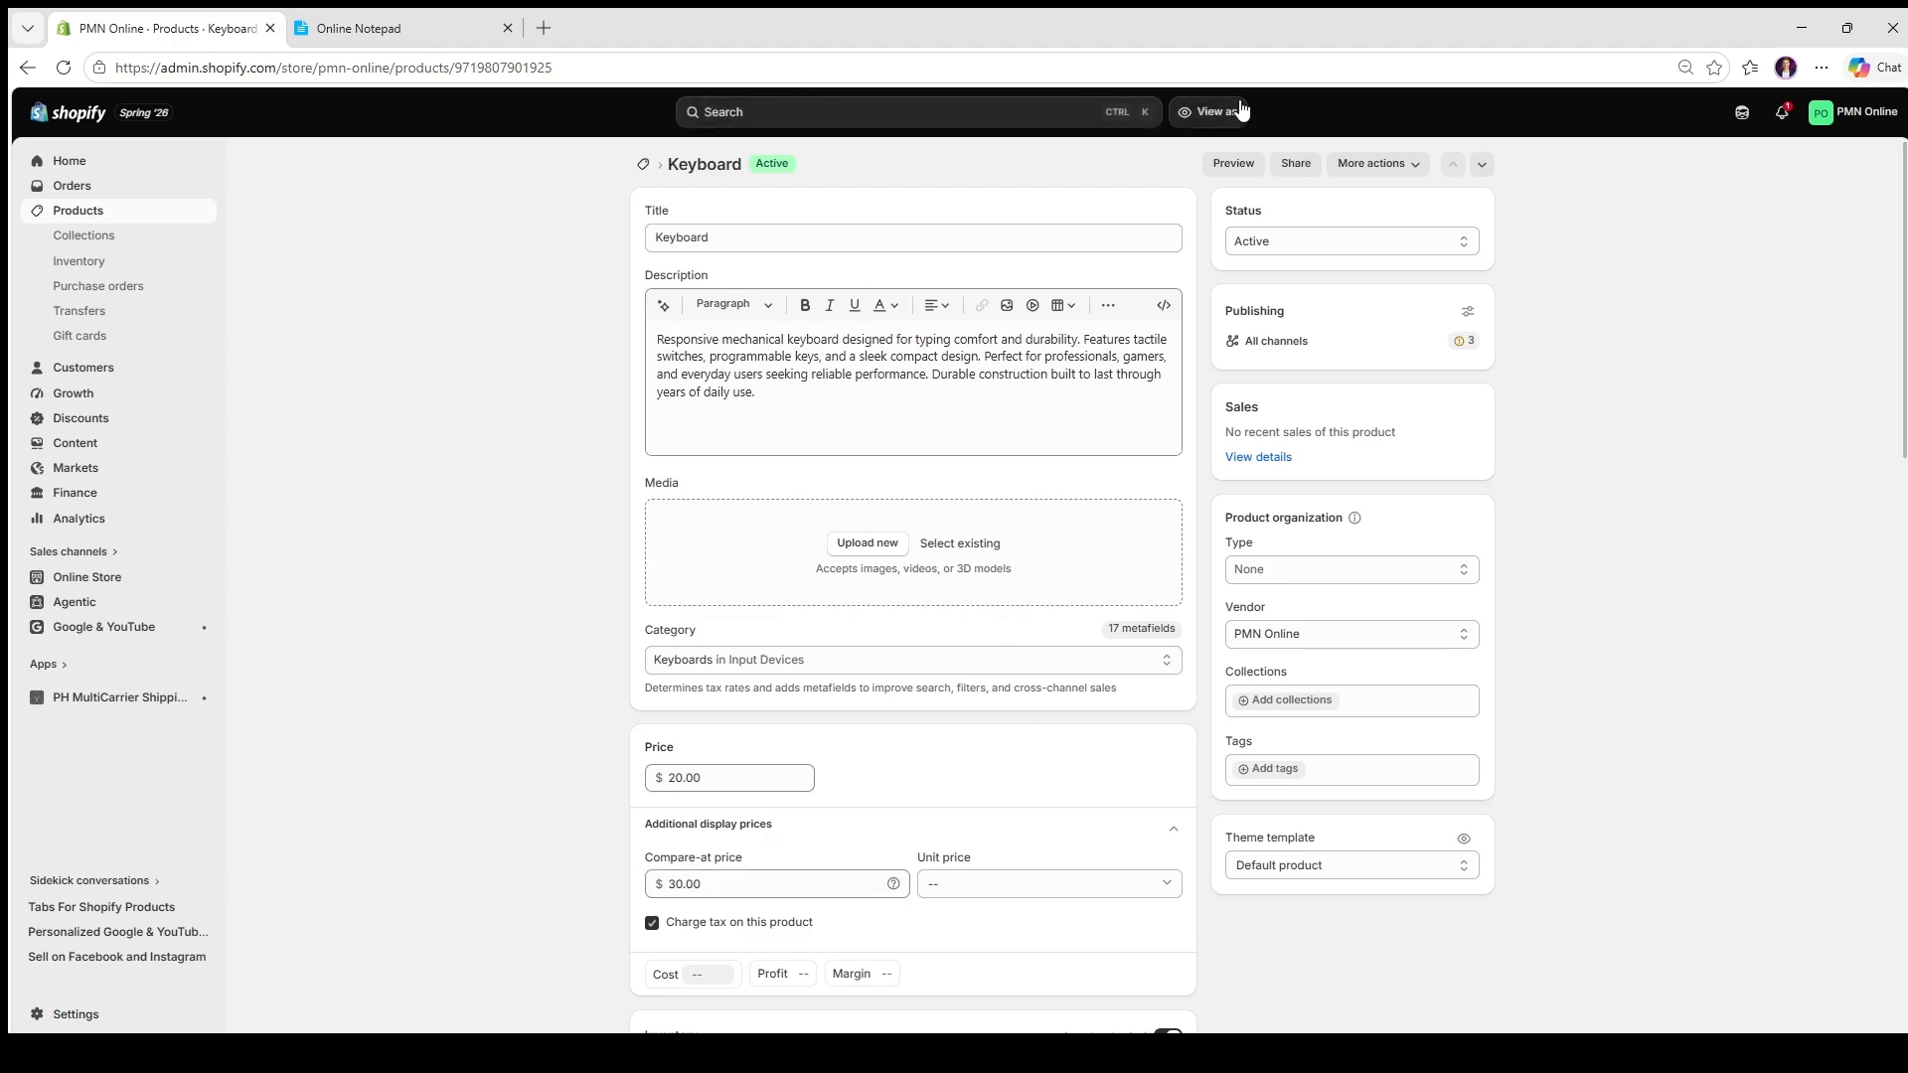
scroll(1073, 736, down, 3)
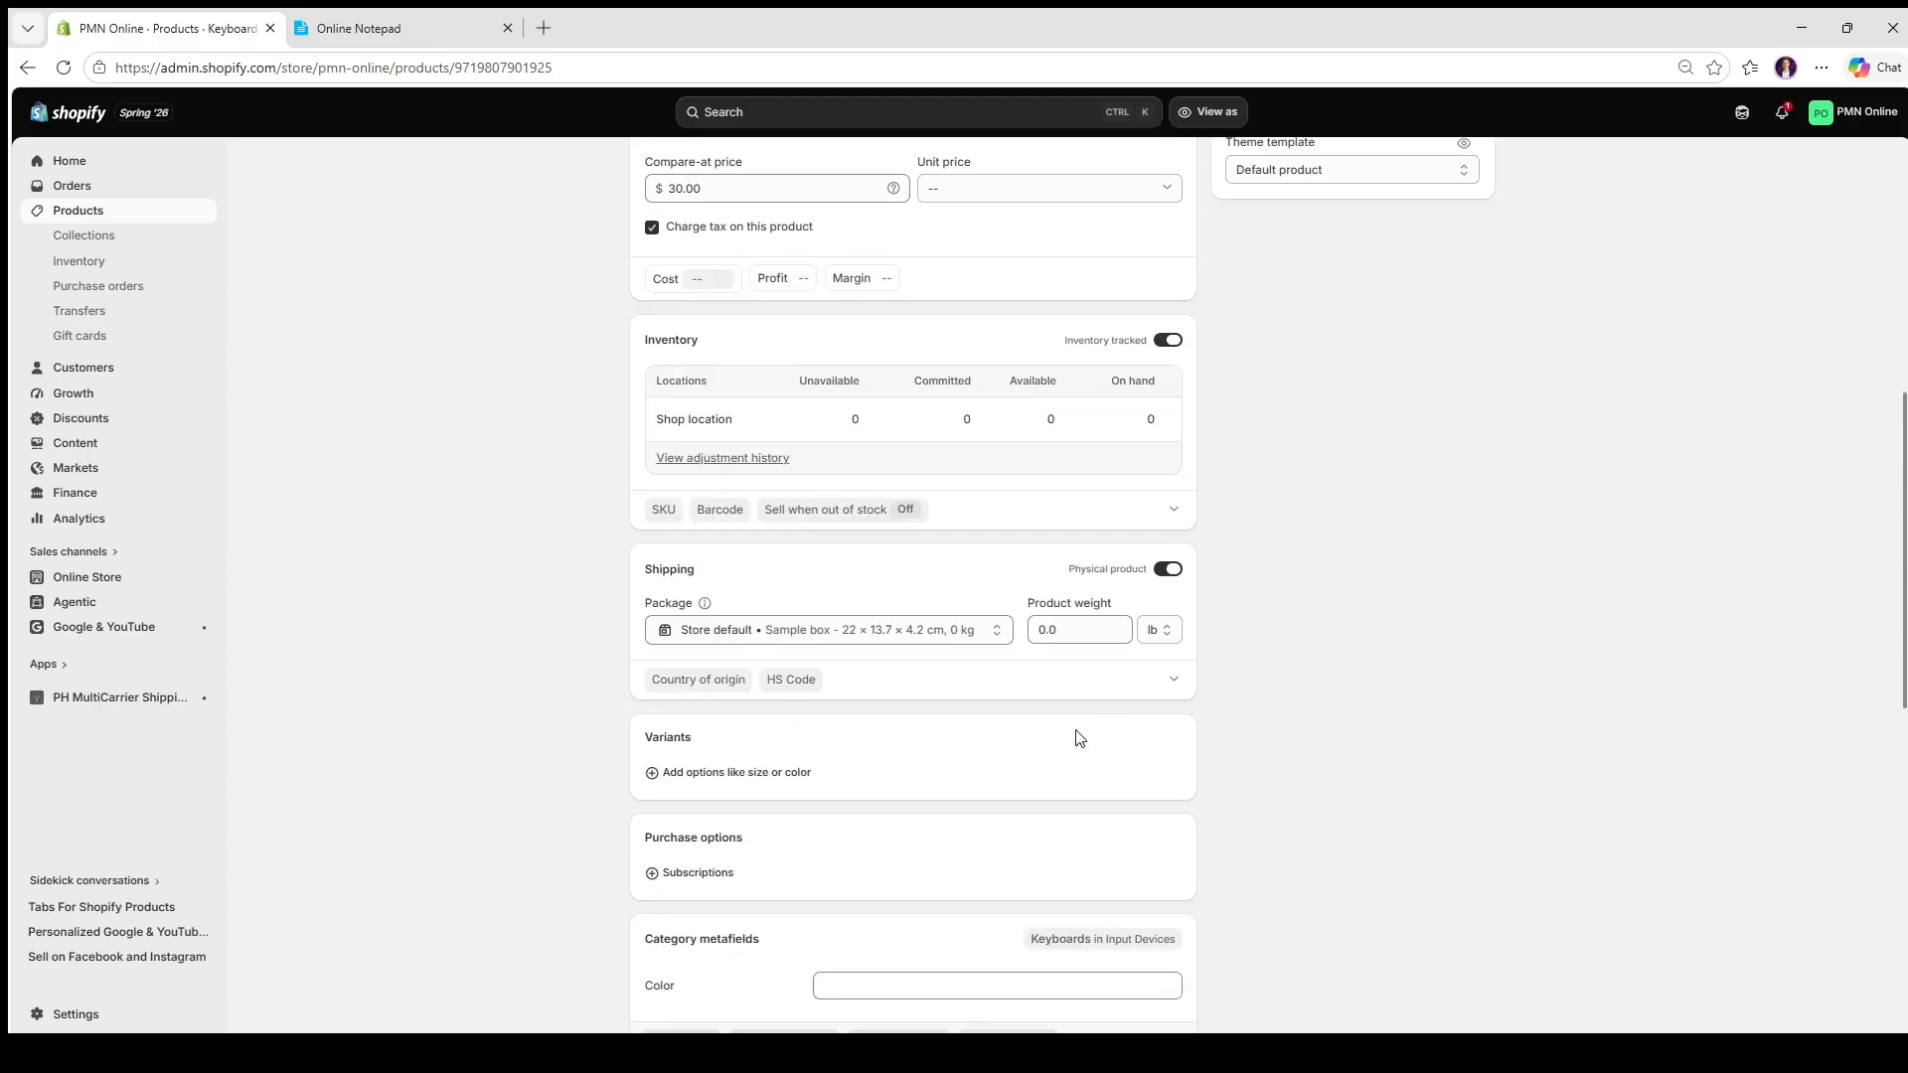
scroll(724, 844, up, 3)
scroll(989, 805, up, 3)
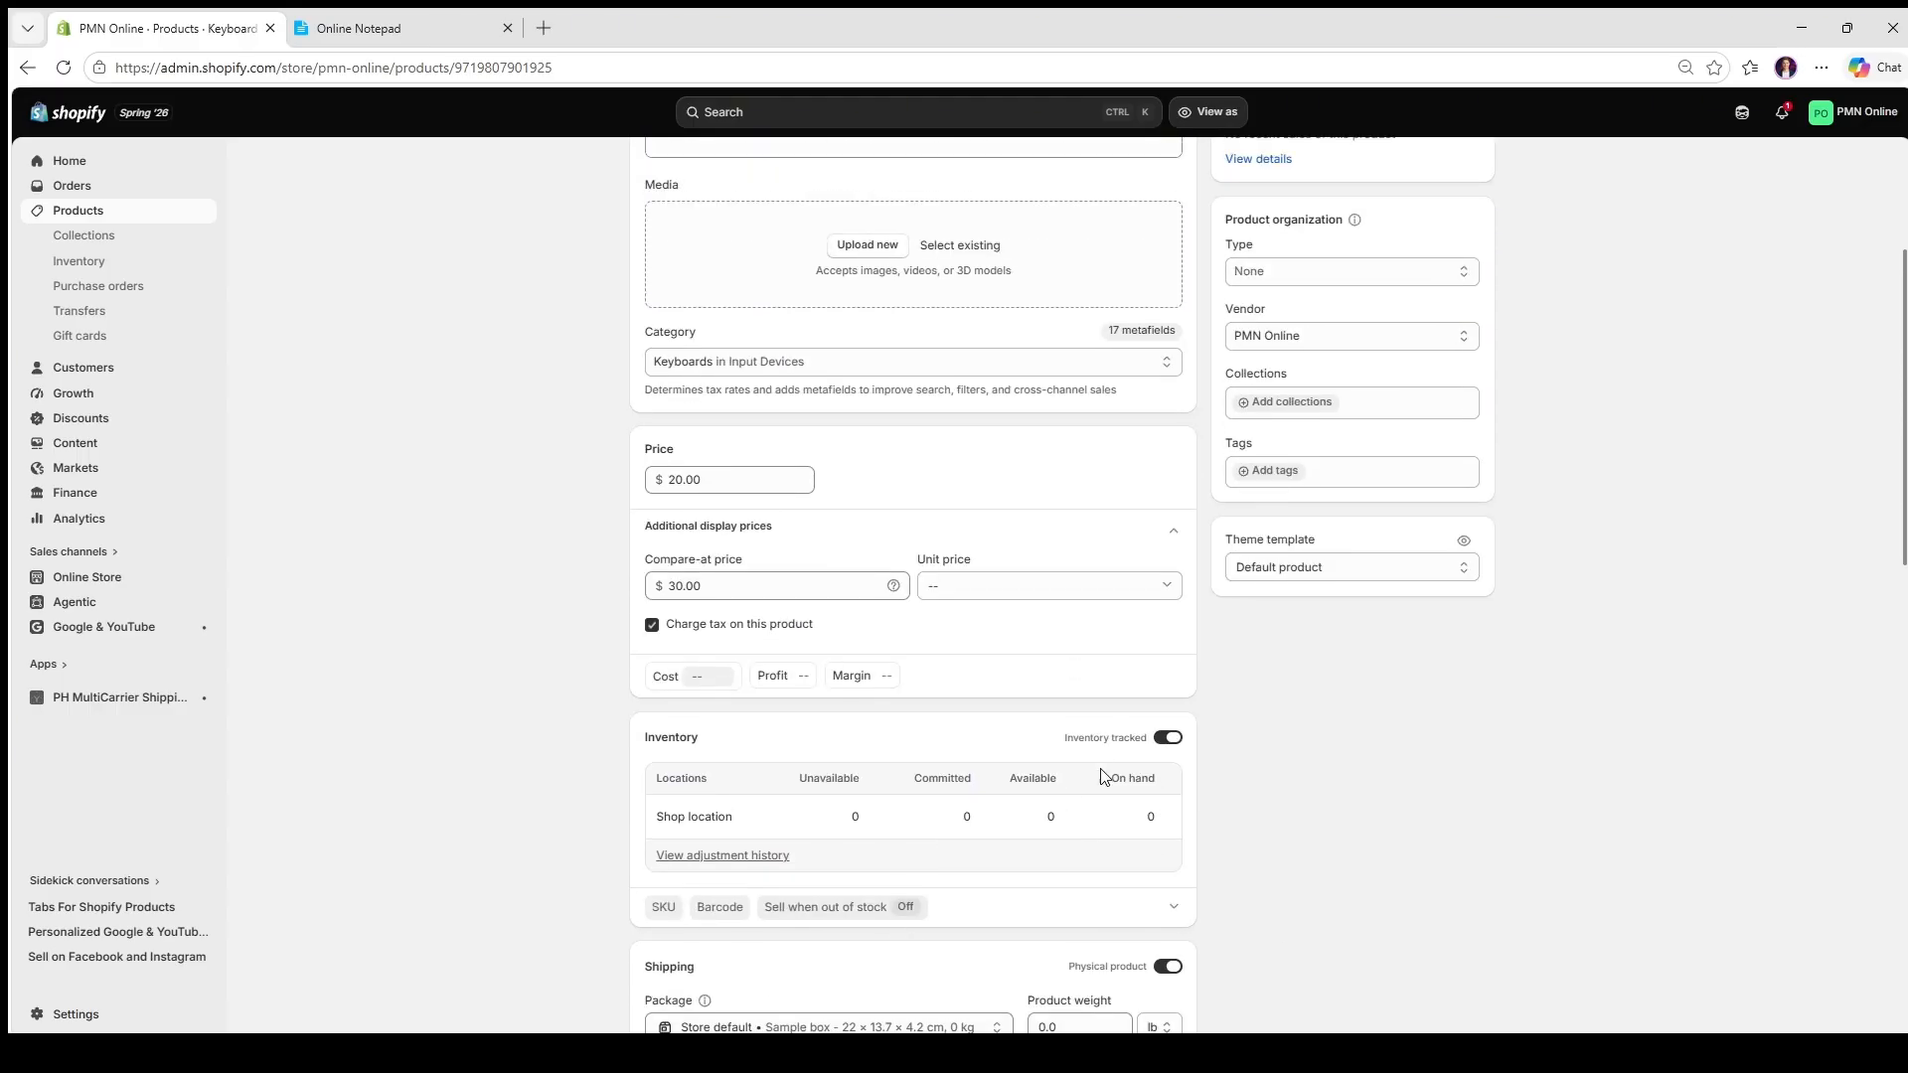
scroll(676, 832, up, 1)
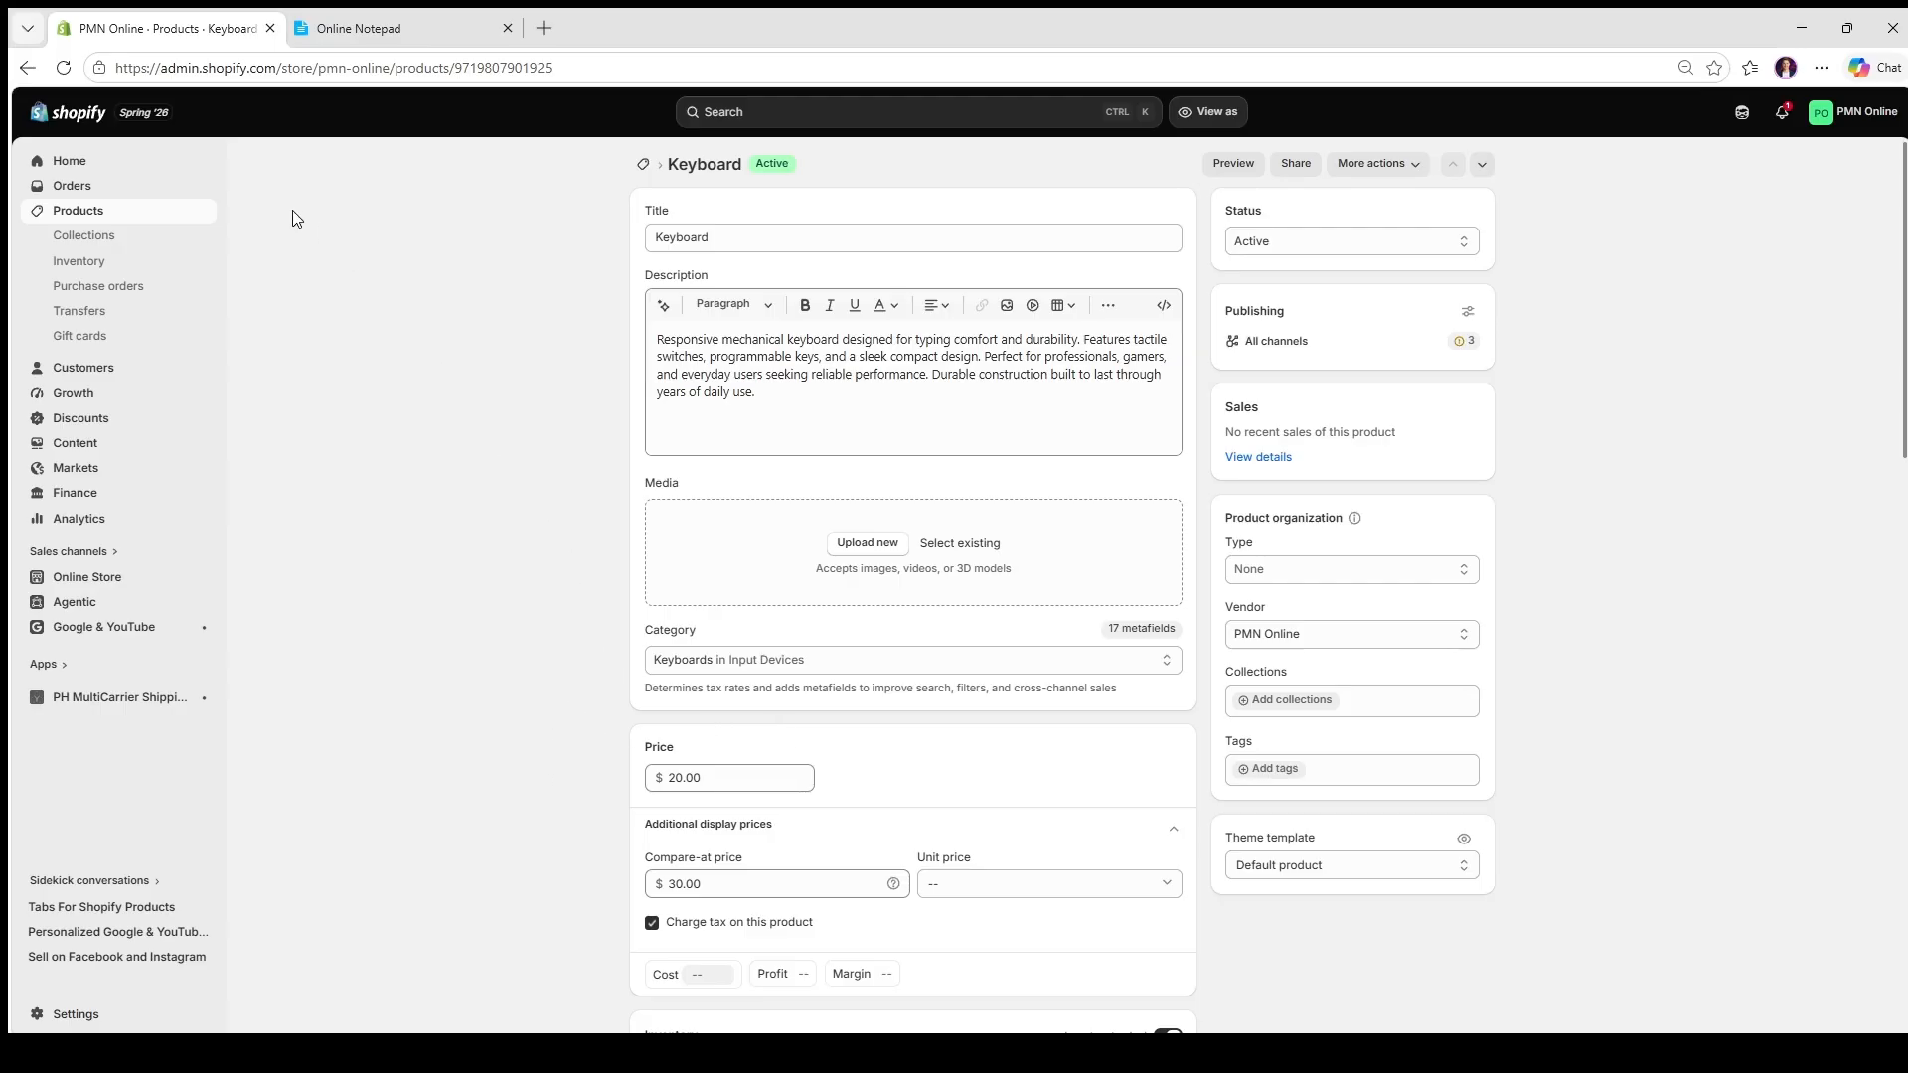
Step: Return to the product list and show the sales channels of the Keyboard product
click(111, 165)
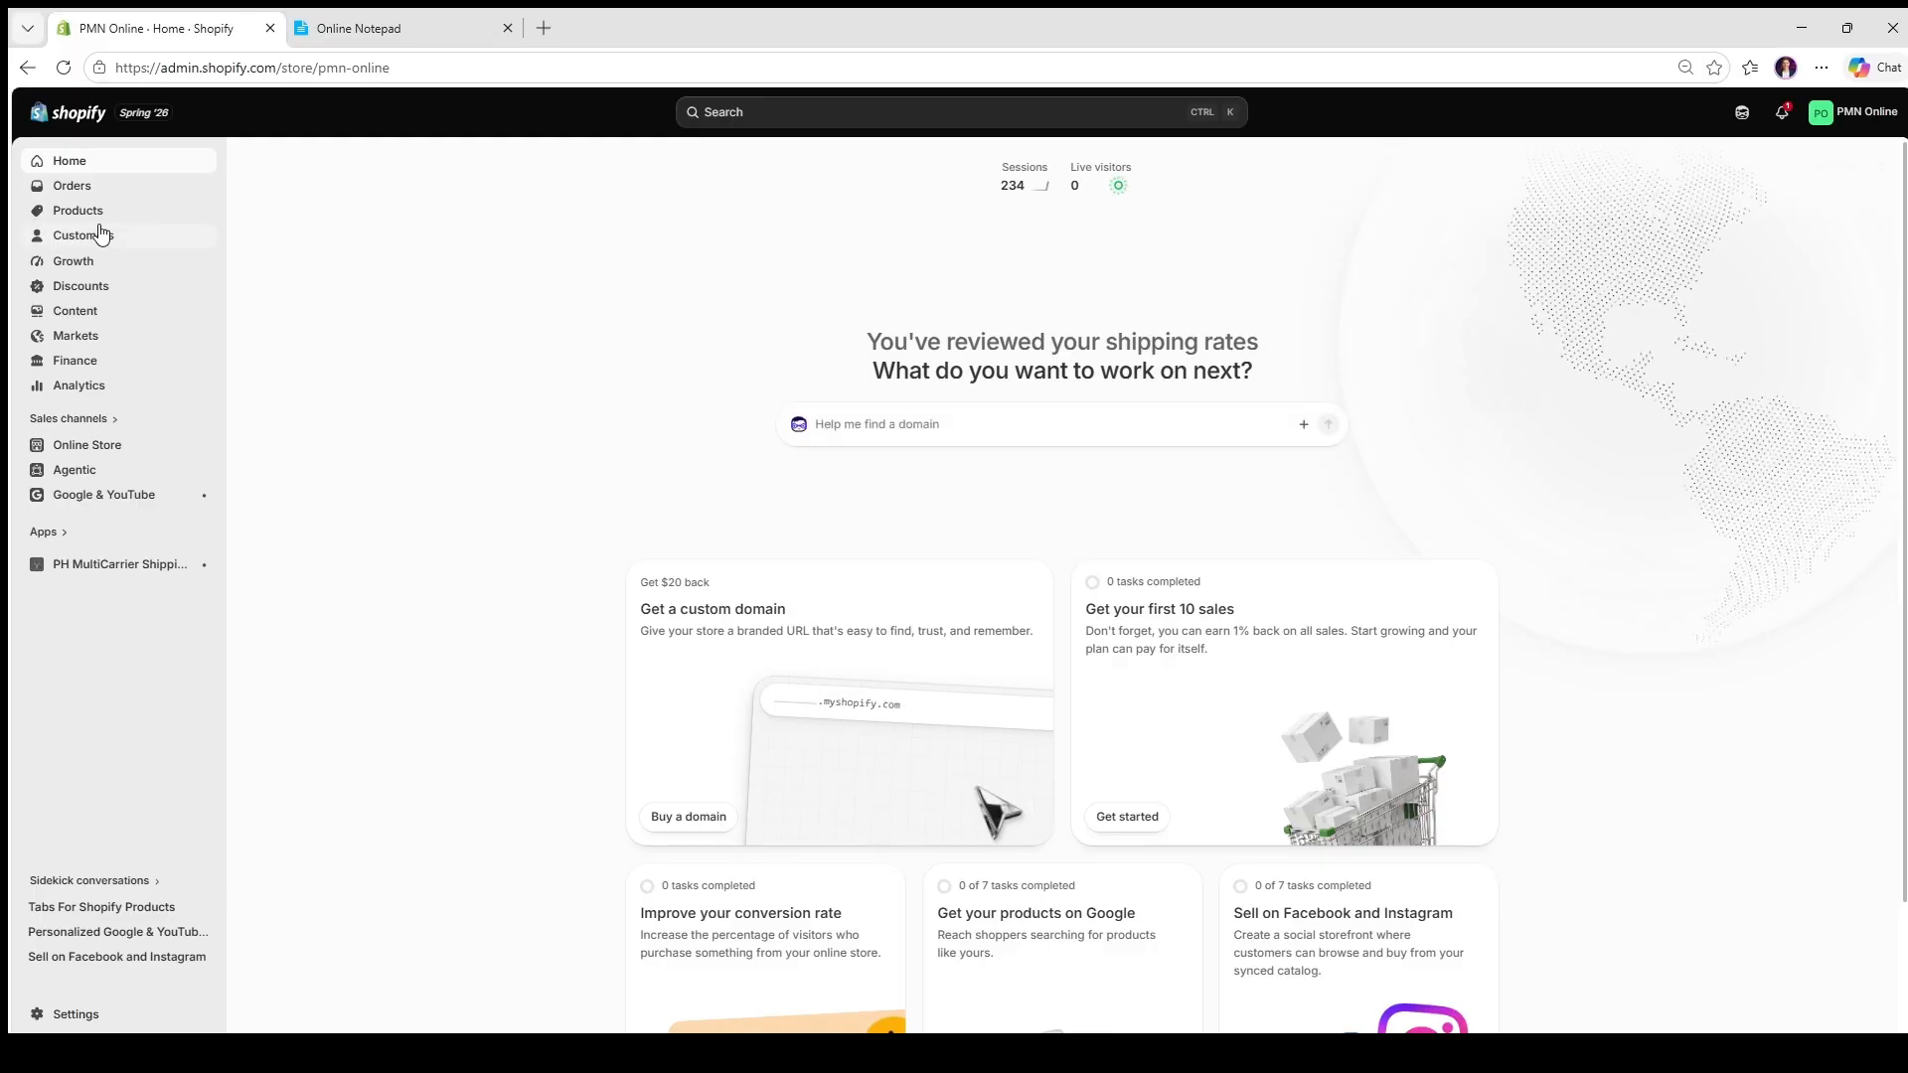
click(107, 213)
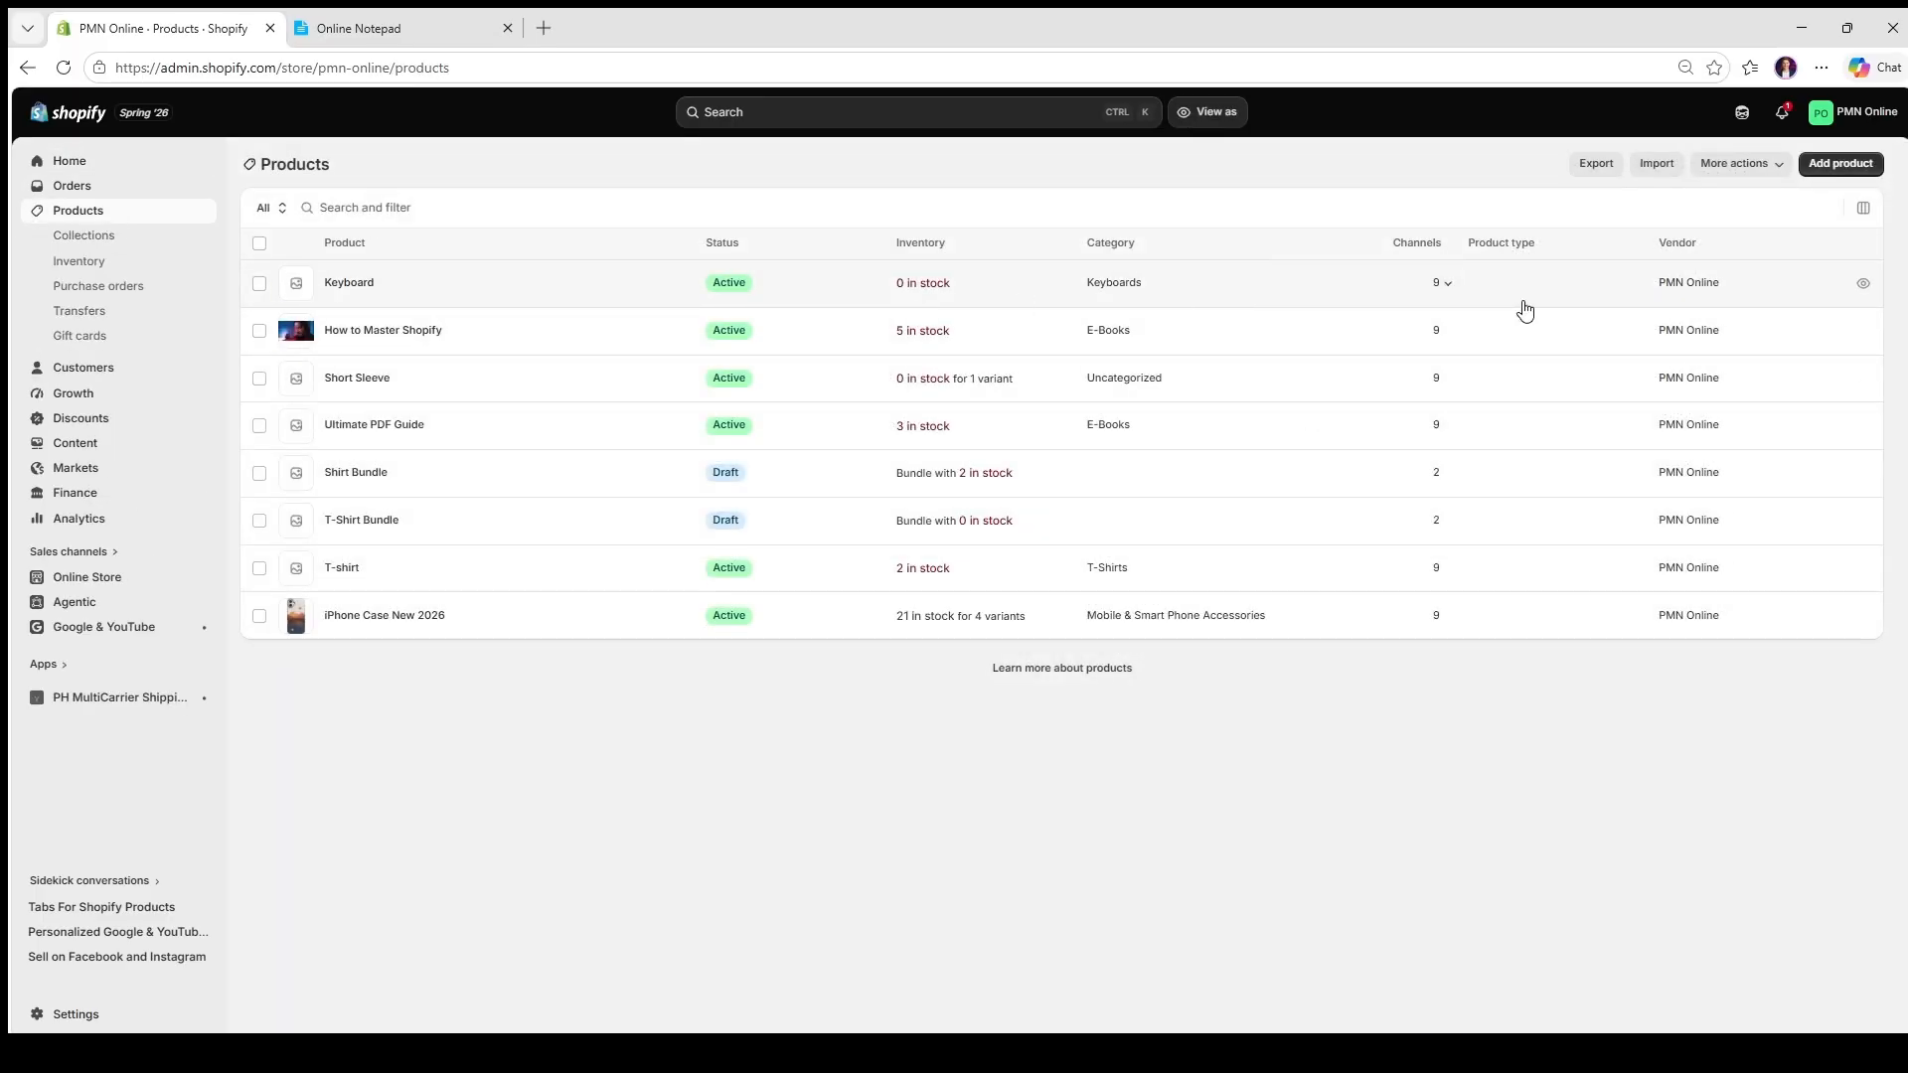
click(1449, 288)
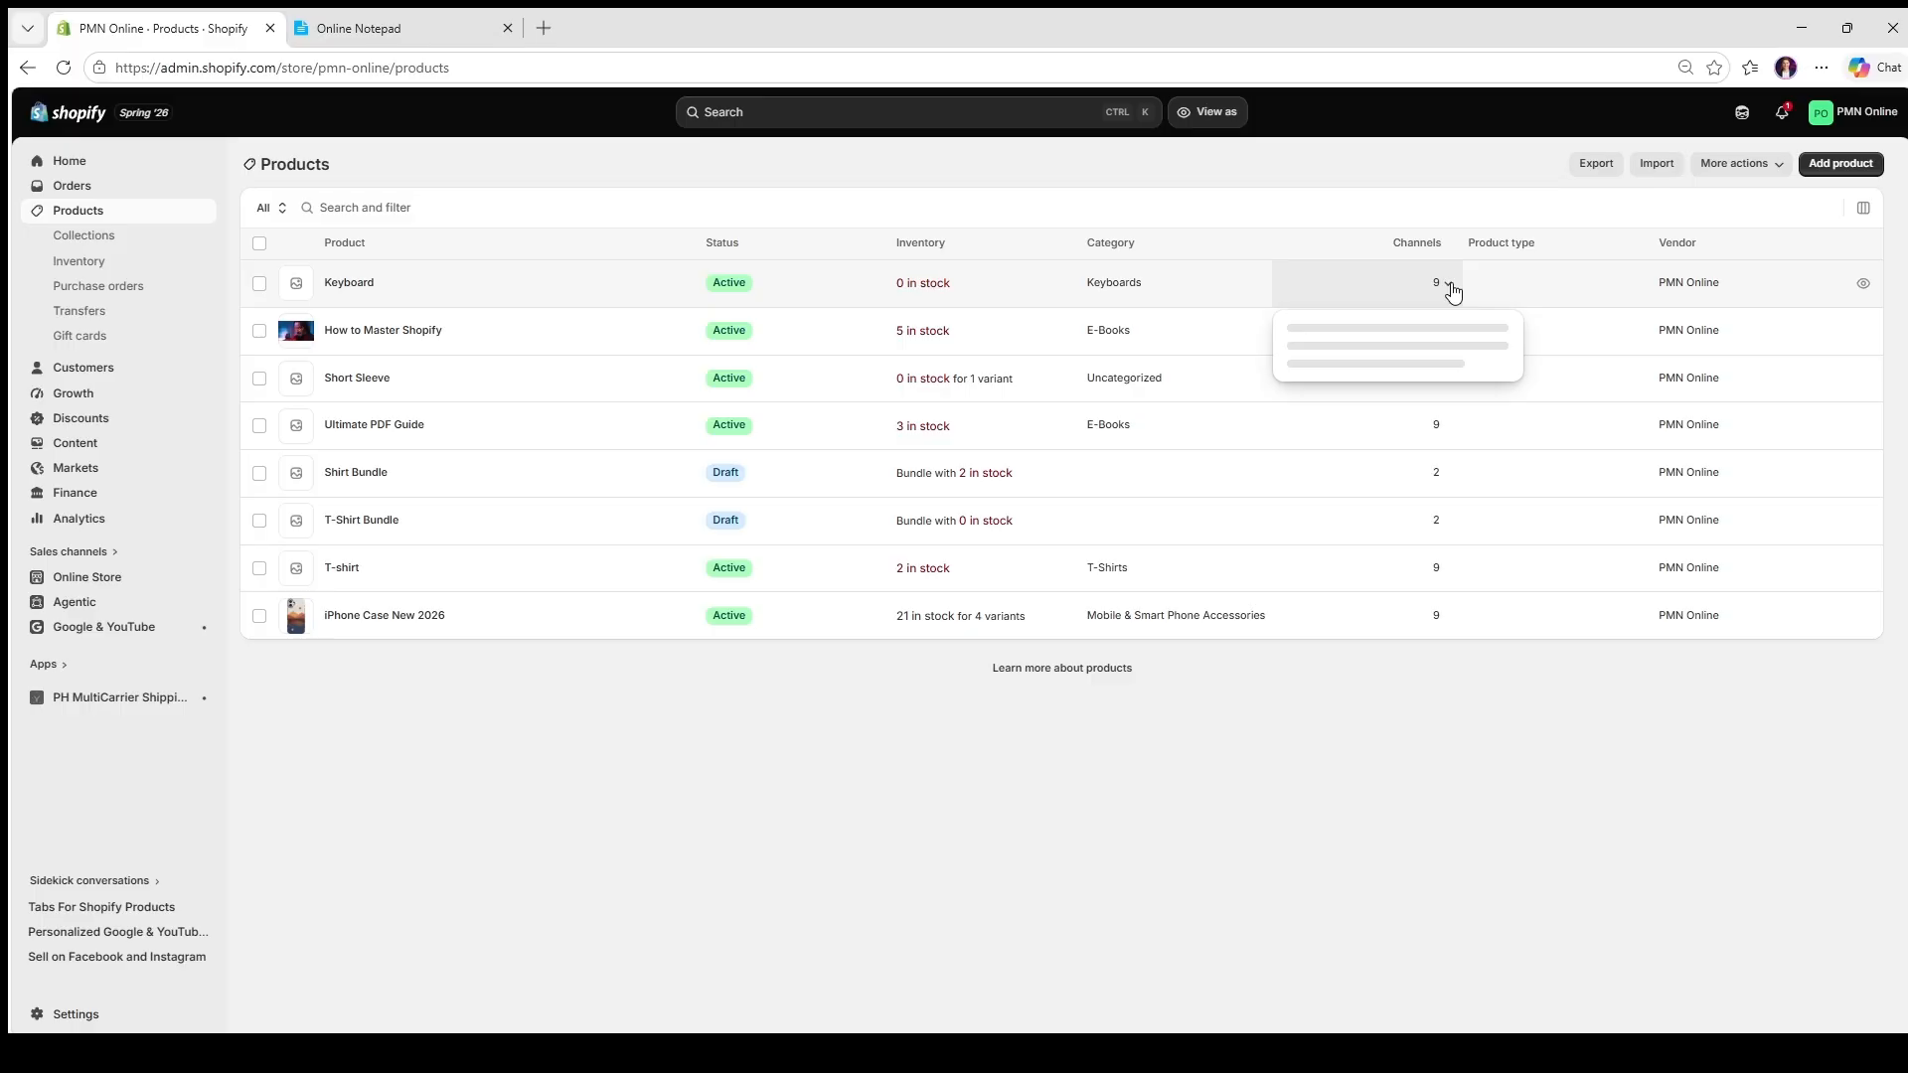